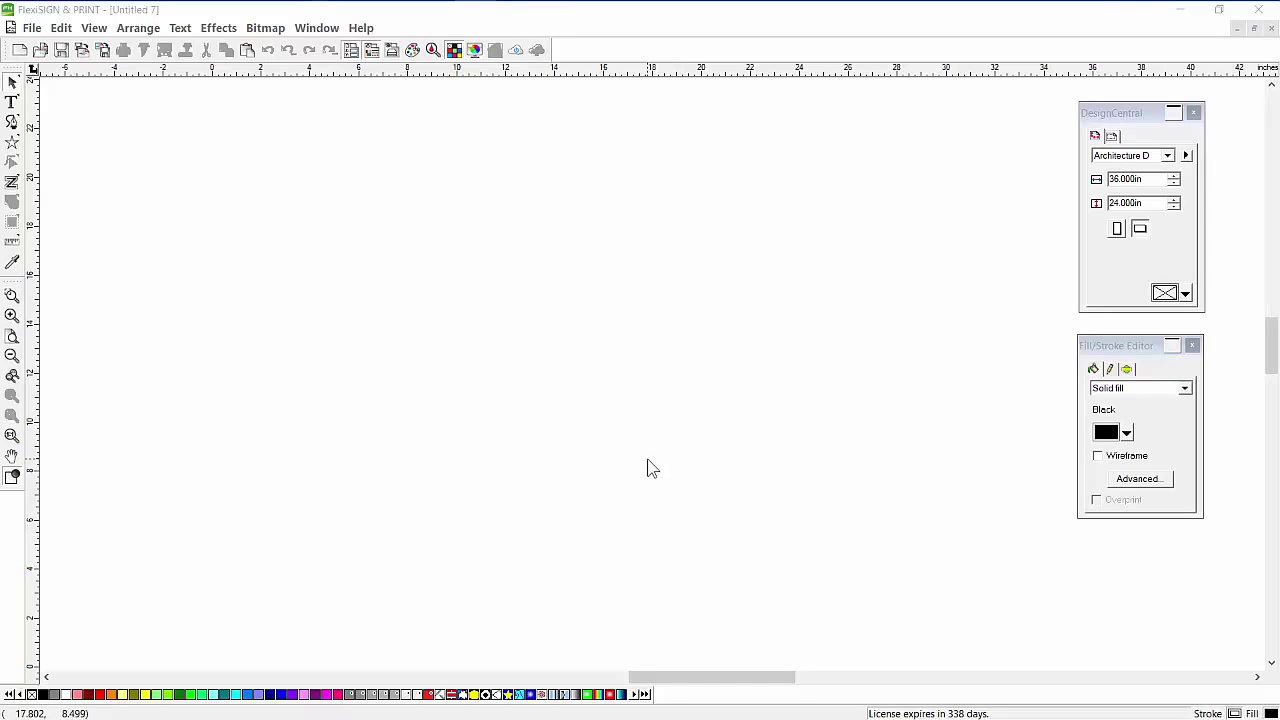
Open 1fsu-spear-logo-clipart-1grayscale.fs and check its bitmap info (476 x 164 px, 72 PPI)
left_click(40, 50)
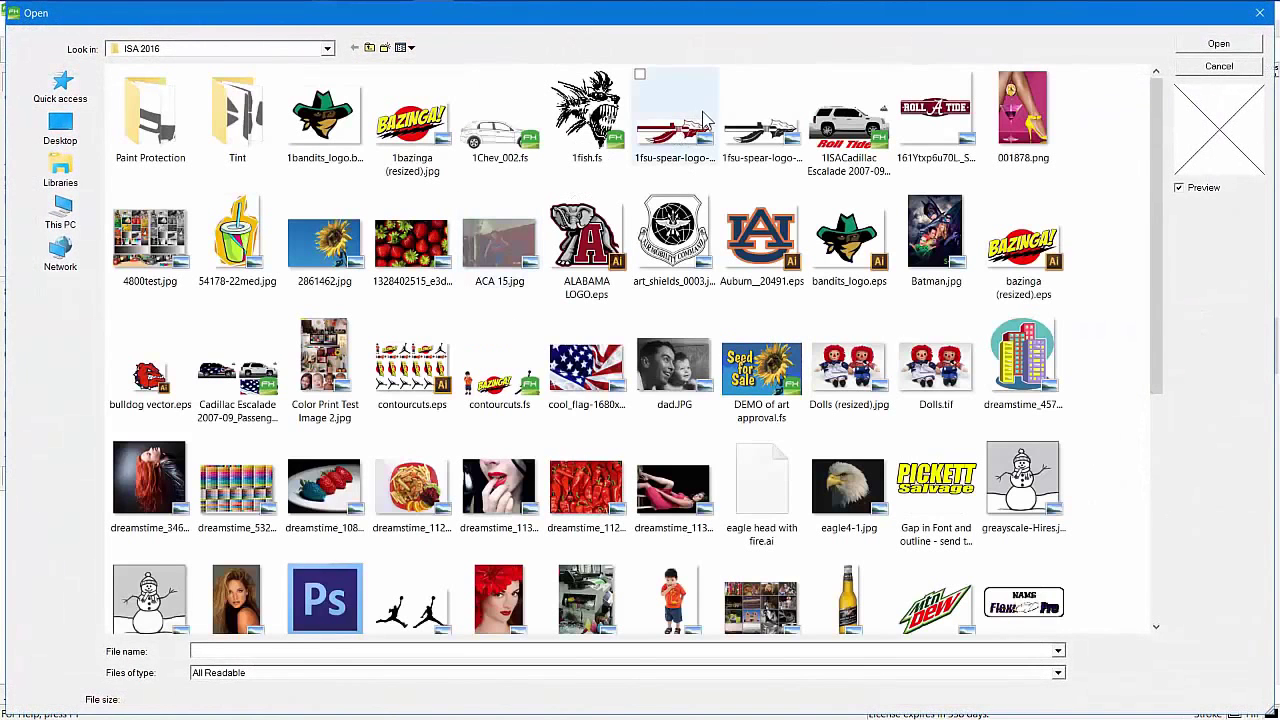
double_click(764, 132)
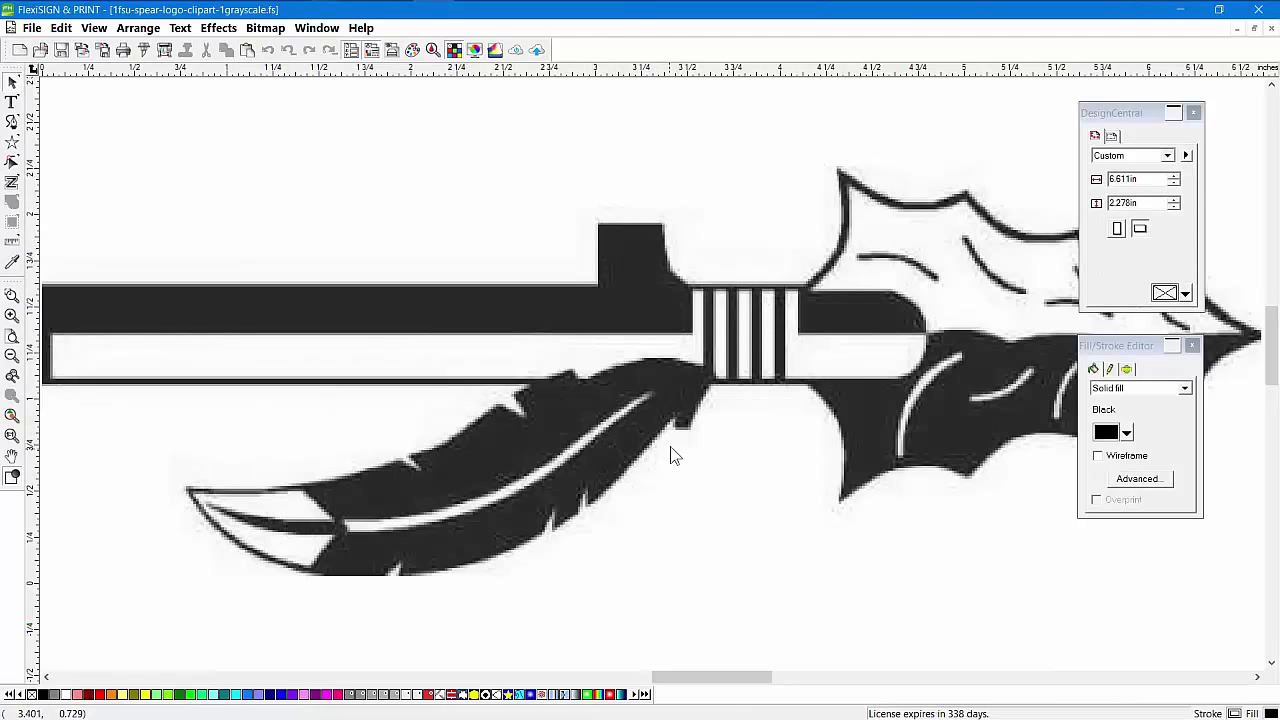
left_click(914, 286)
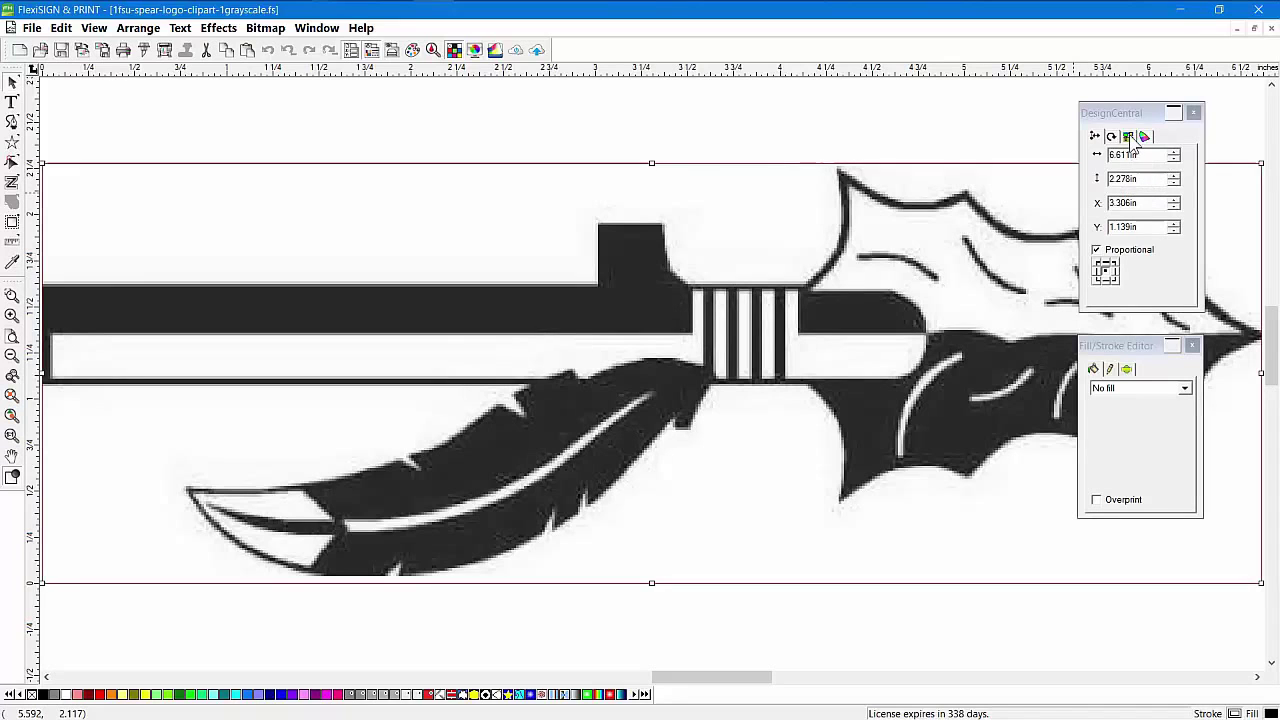
left_click(1128, 137)
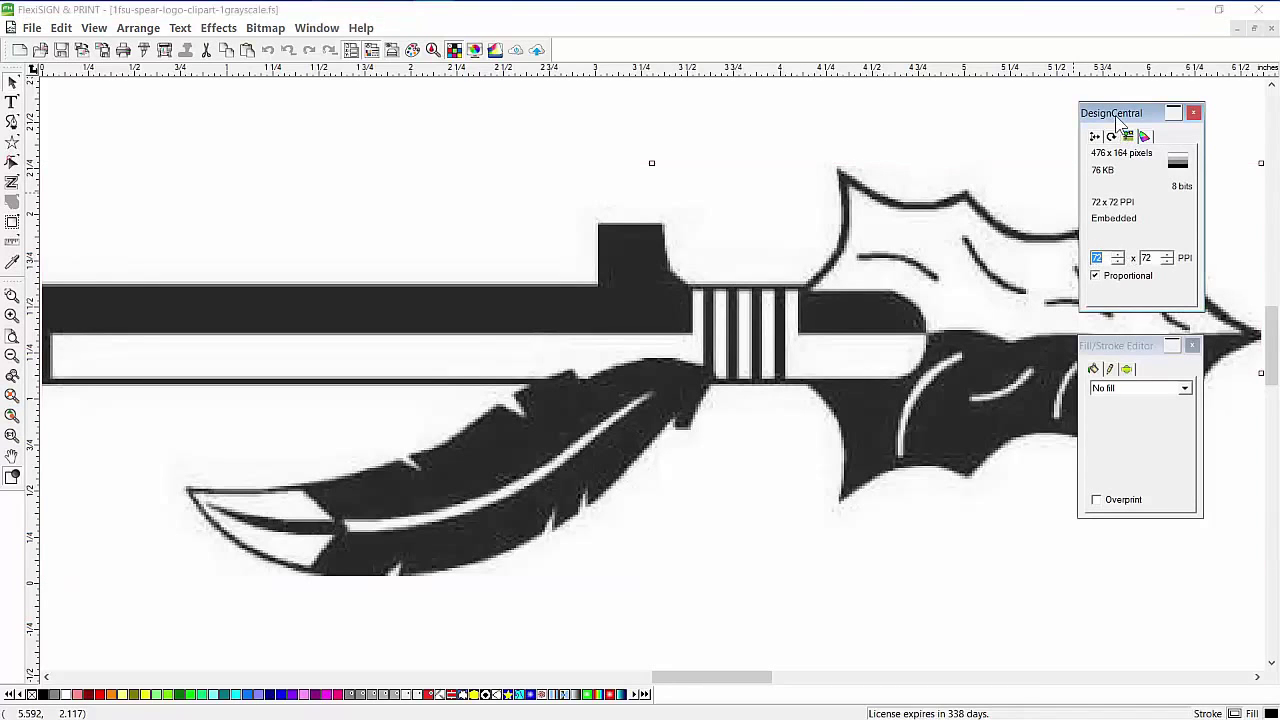
left_click_drag(1117, 119, 1129, 106)
Close the Fill/Stroke Editor, zoom out, and drag the spear lower on the page
left_click(1192, 345)
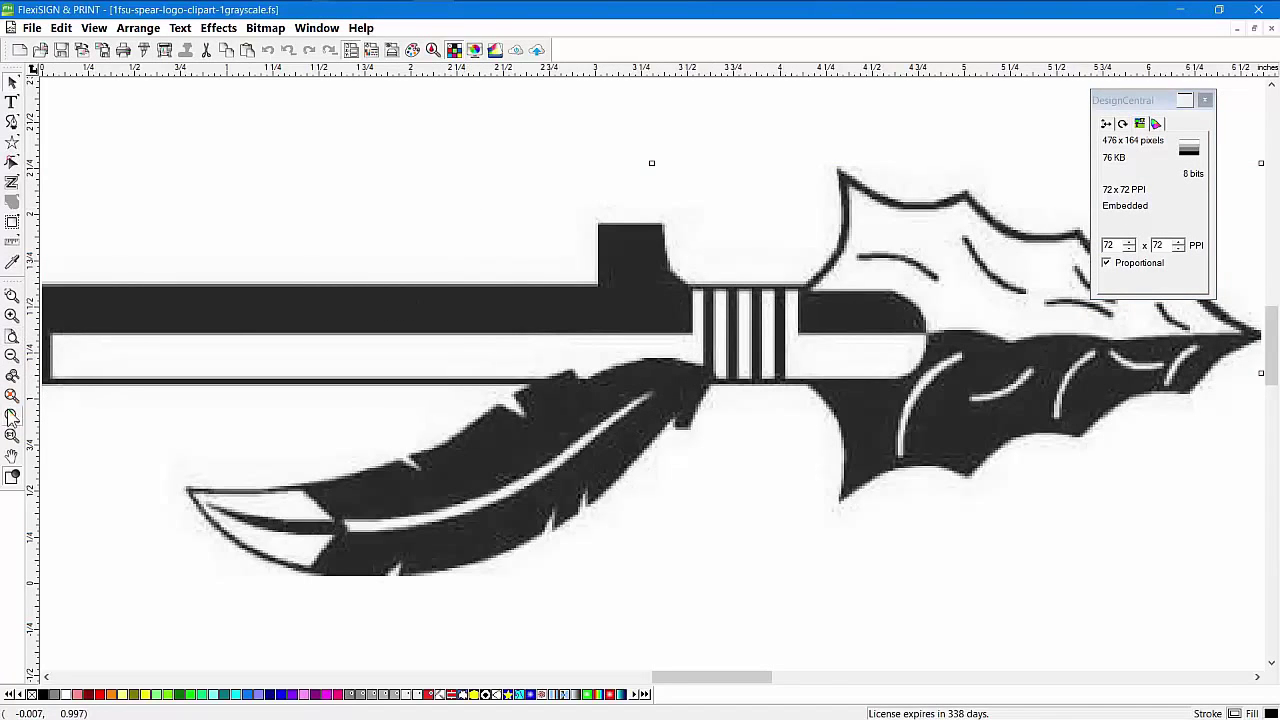
left_click(12, 355)
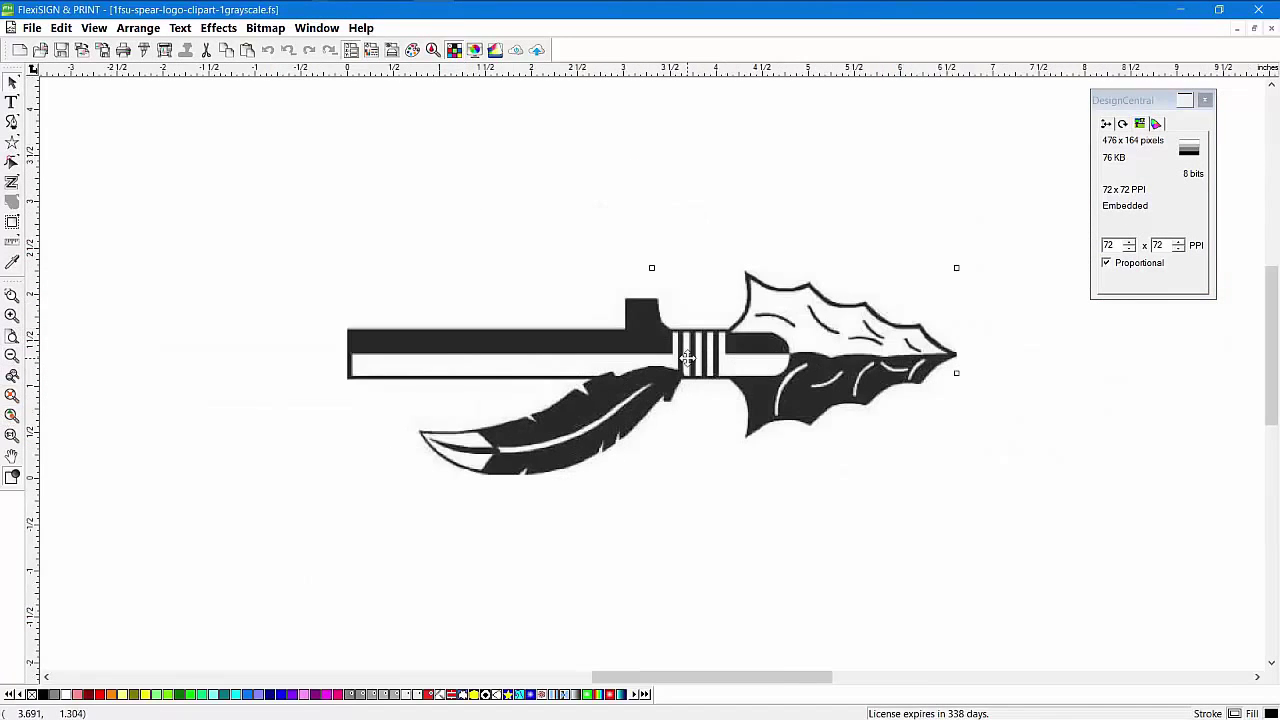
left_click_drag(687, 357, 687, 425)
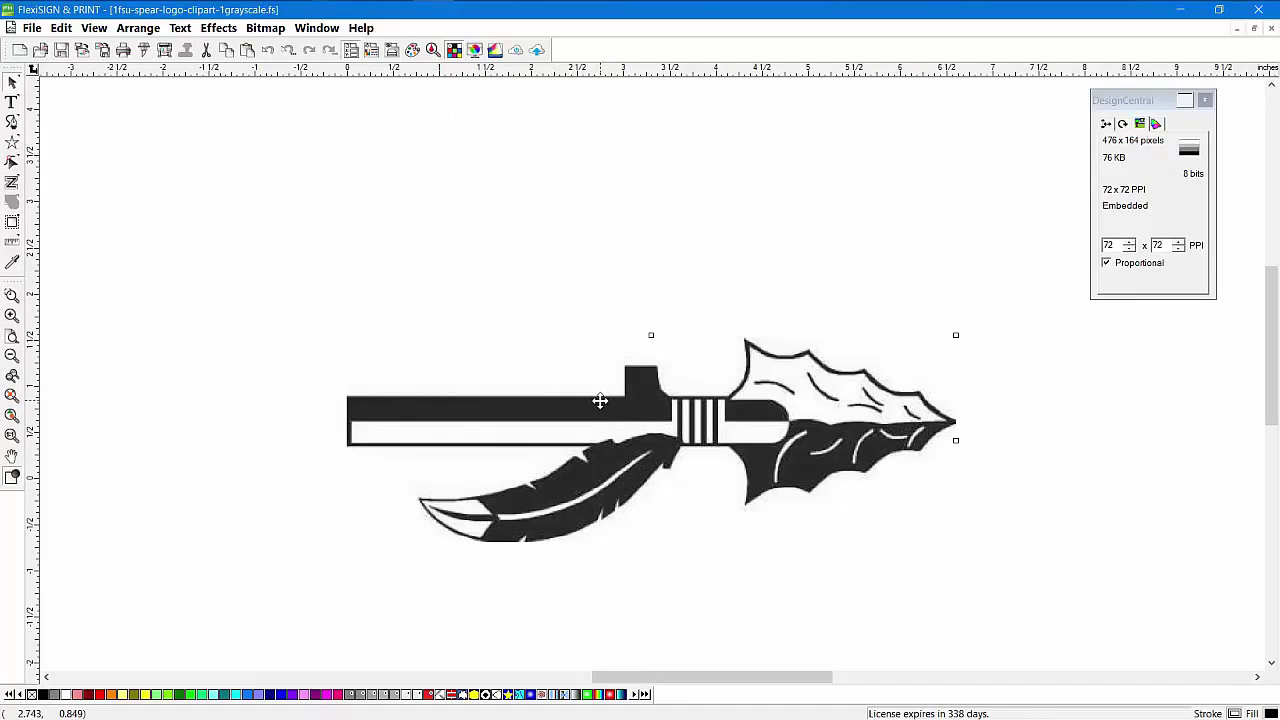
Show the Bitmap > Vectorize submenu with Autotrace, Centerline Trace, Color Trace and Picture Cut
left_click(266, 28)
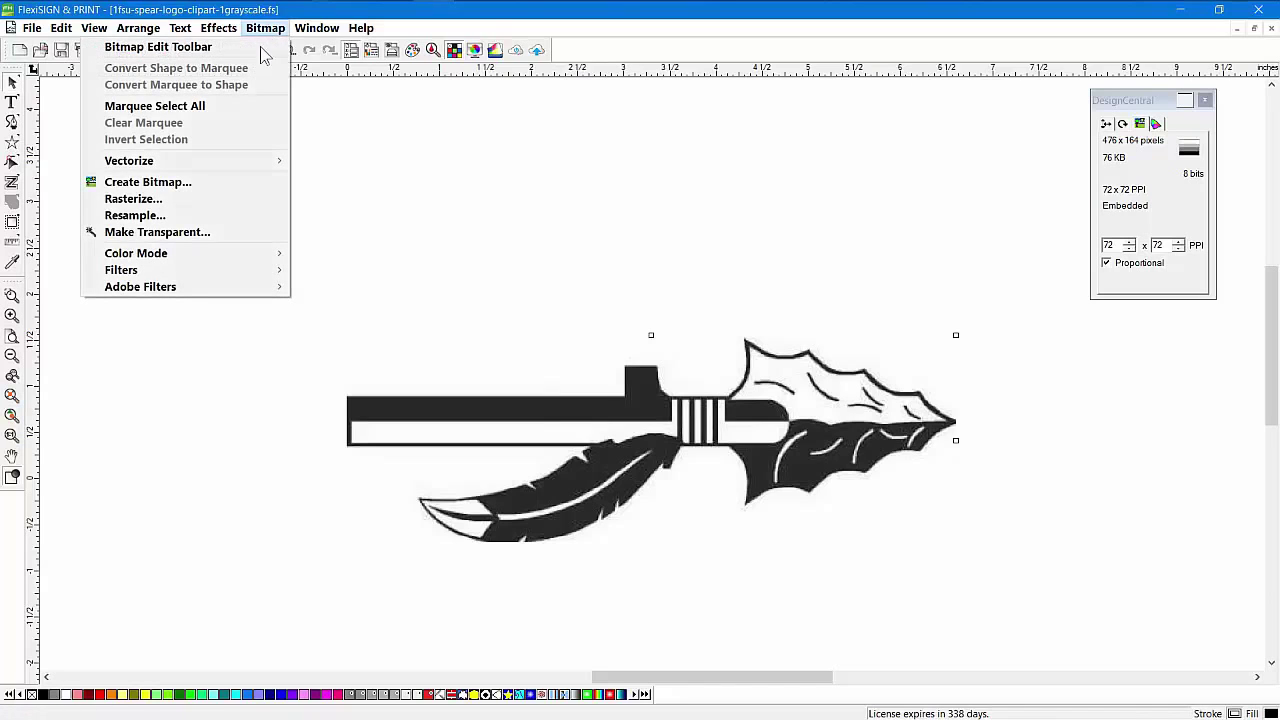
mouse_move(255, 162)
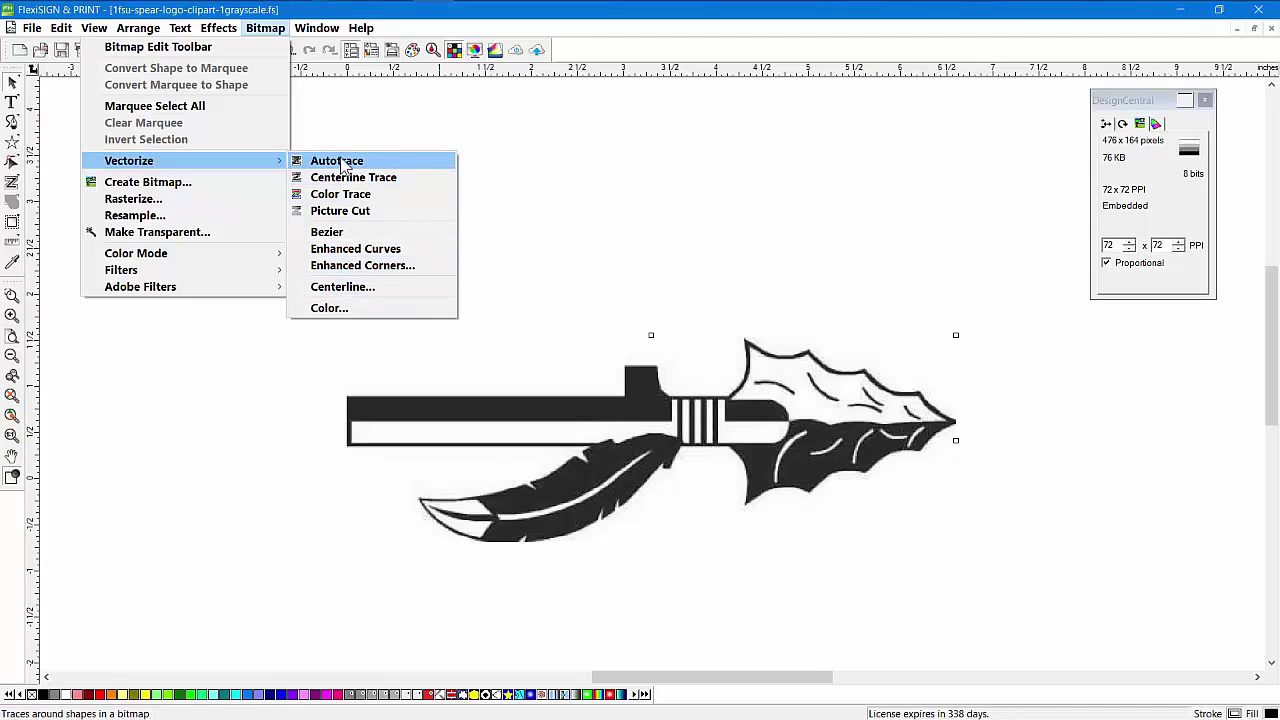
Autotrace the marqueed spear, then drag the original bitmap above the traced outlines
left_click(341, 161)
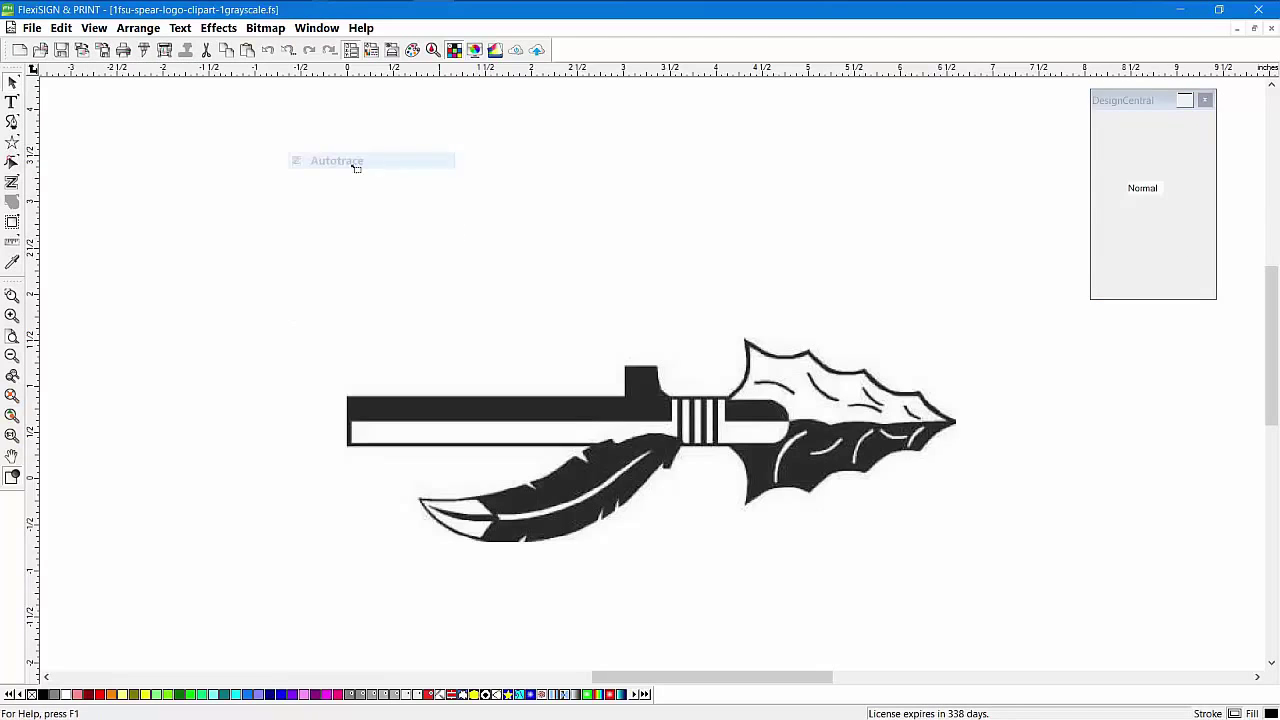
left_click_drag(1143, 106, 926, 132)
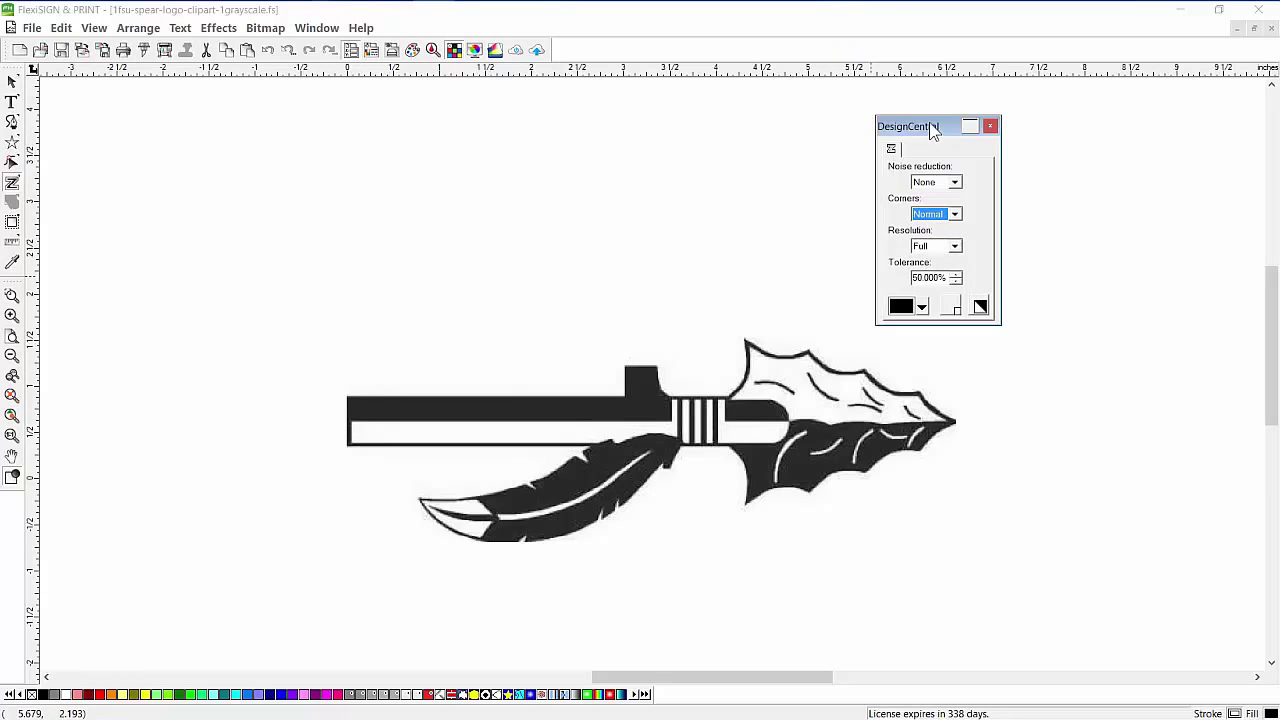
left_click_drag(928, 126, 1029, 136)
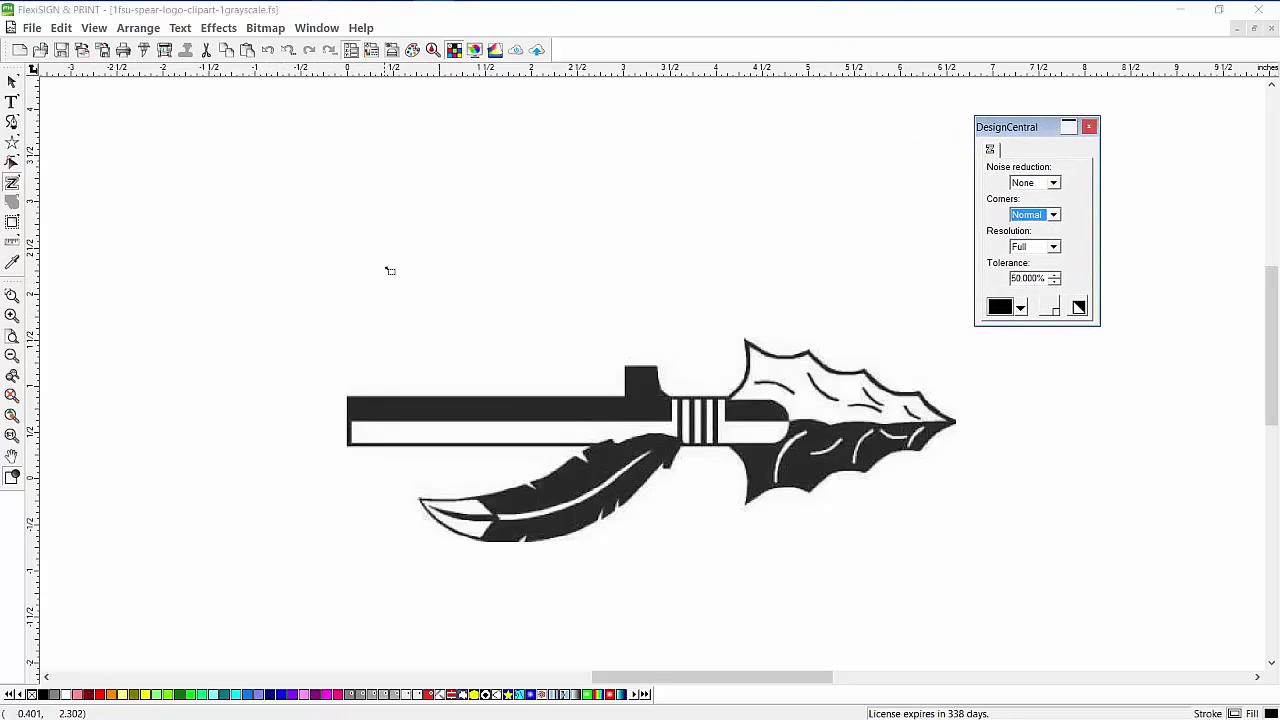
left_click_drag(311, 269, 973, 594)
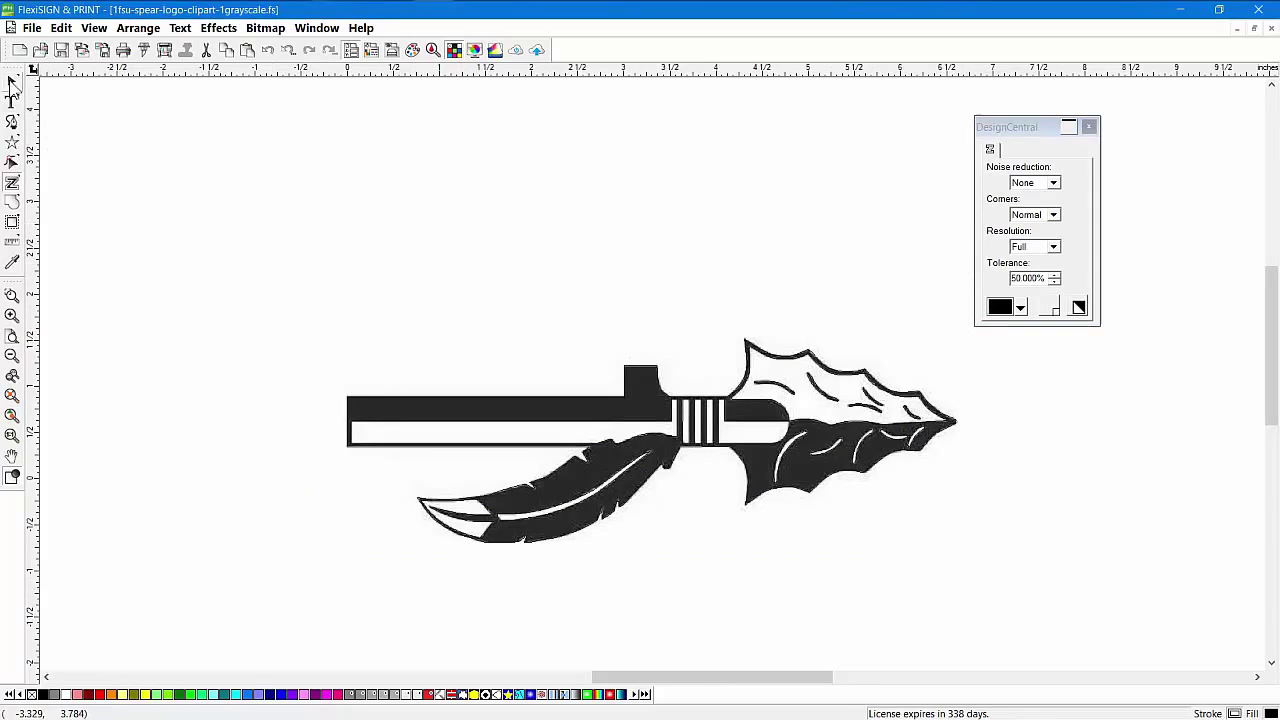
left_click(12, 81)
left_click_drag(884, 516, 884, 270)
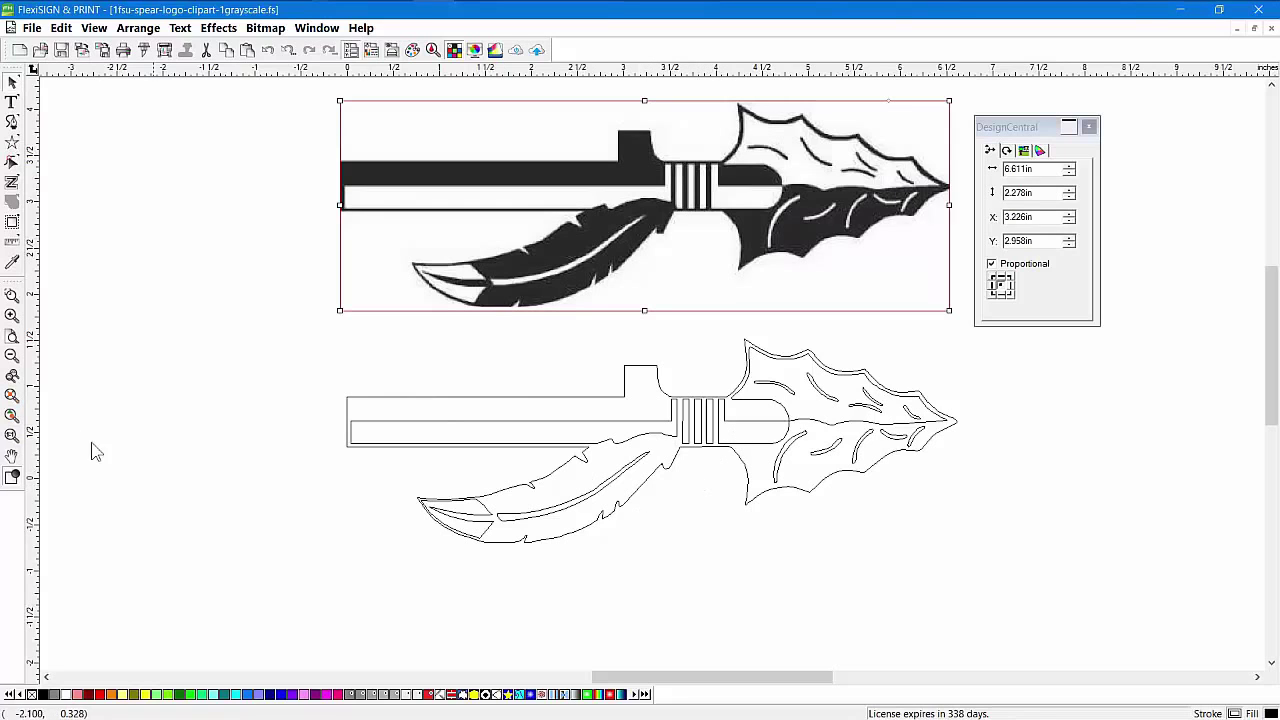
left_click(12, 296)
left_click_drag(576, 338, 768, 510)
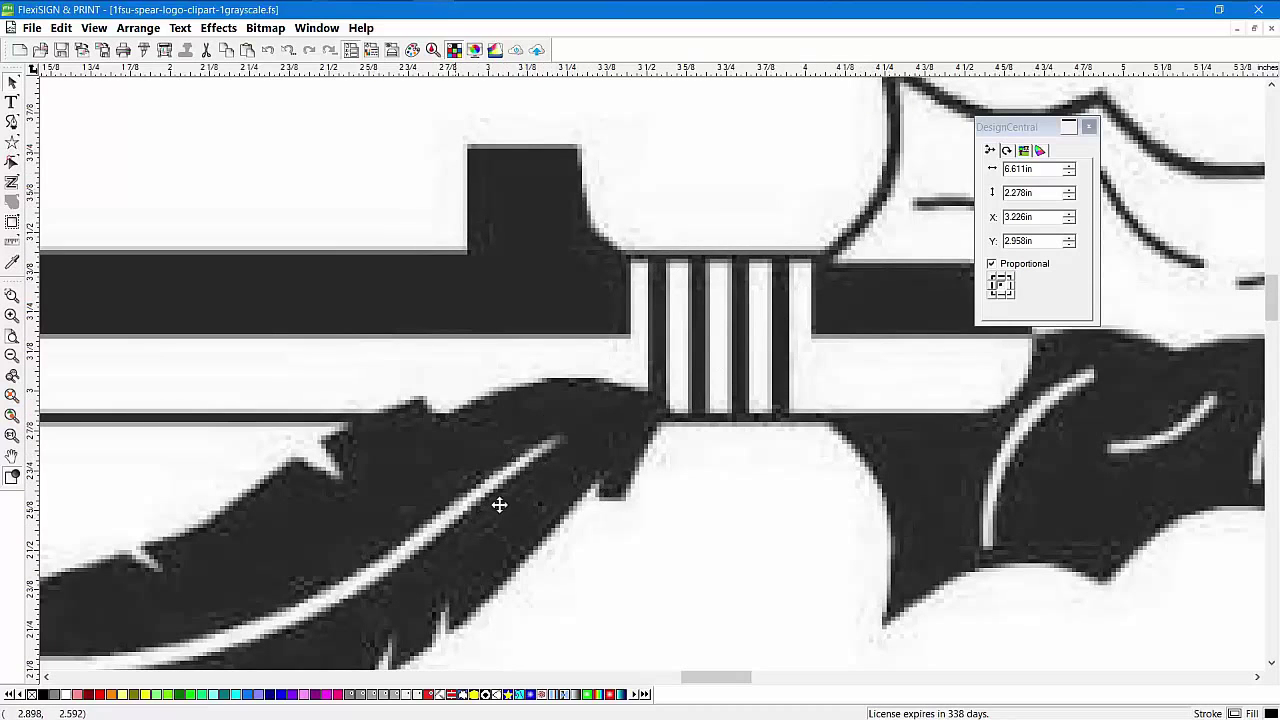
scroll(651, 437, "down", 10)
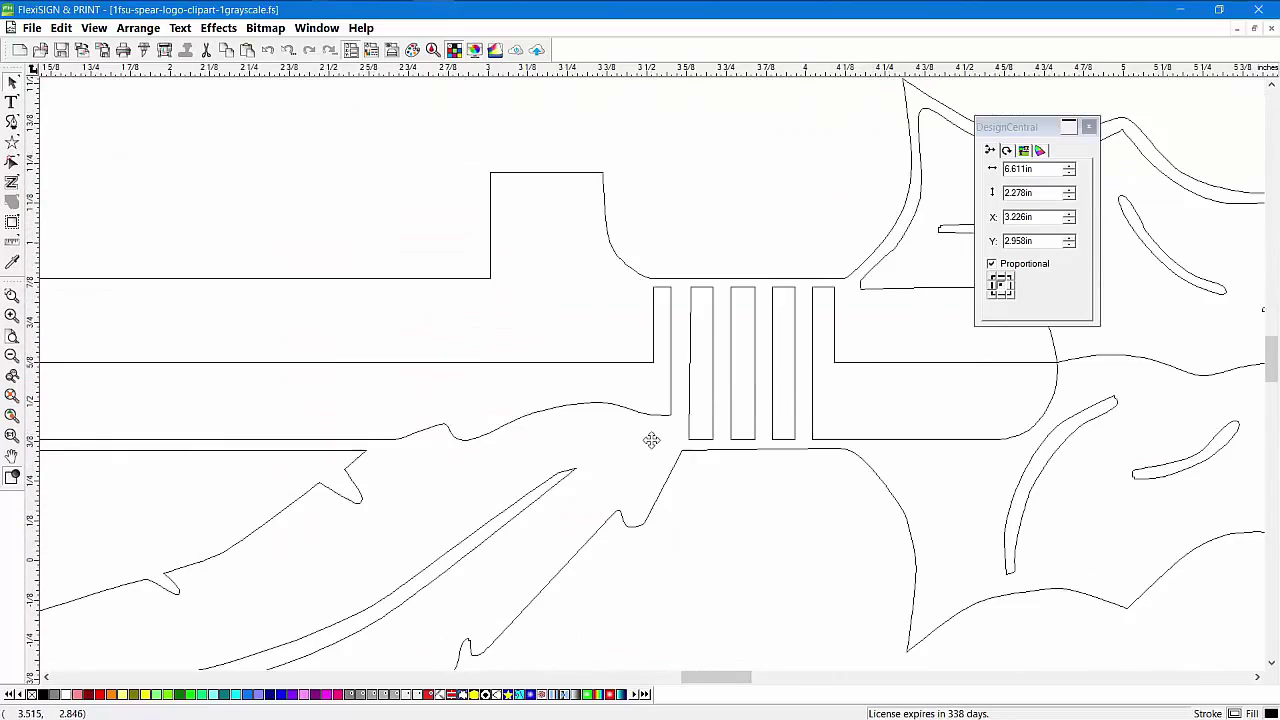
scroll(651, 440, "down", 3)
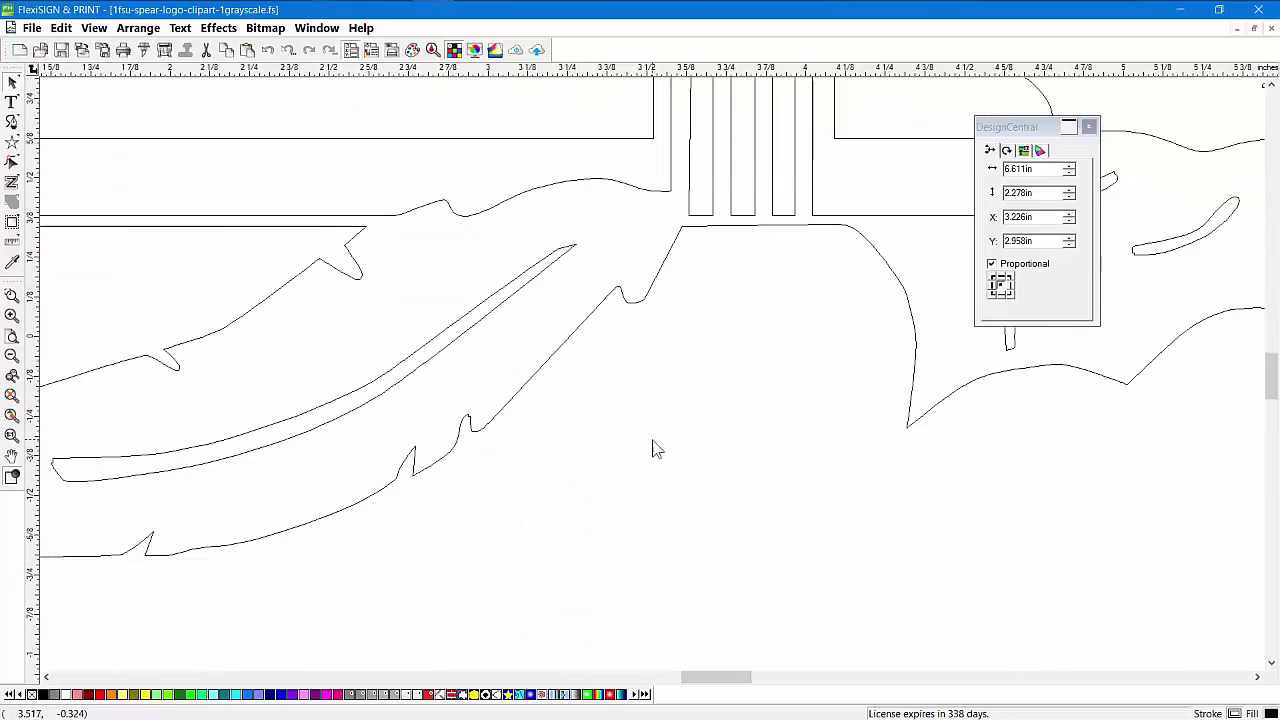
left_click(12, 395)
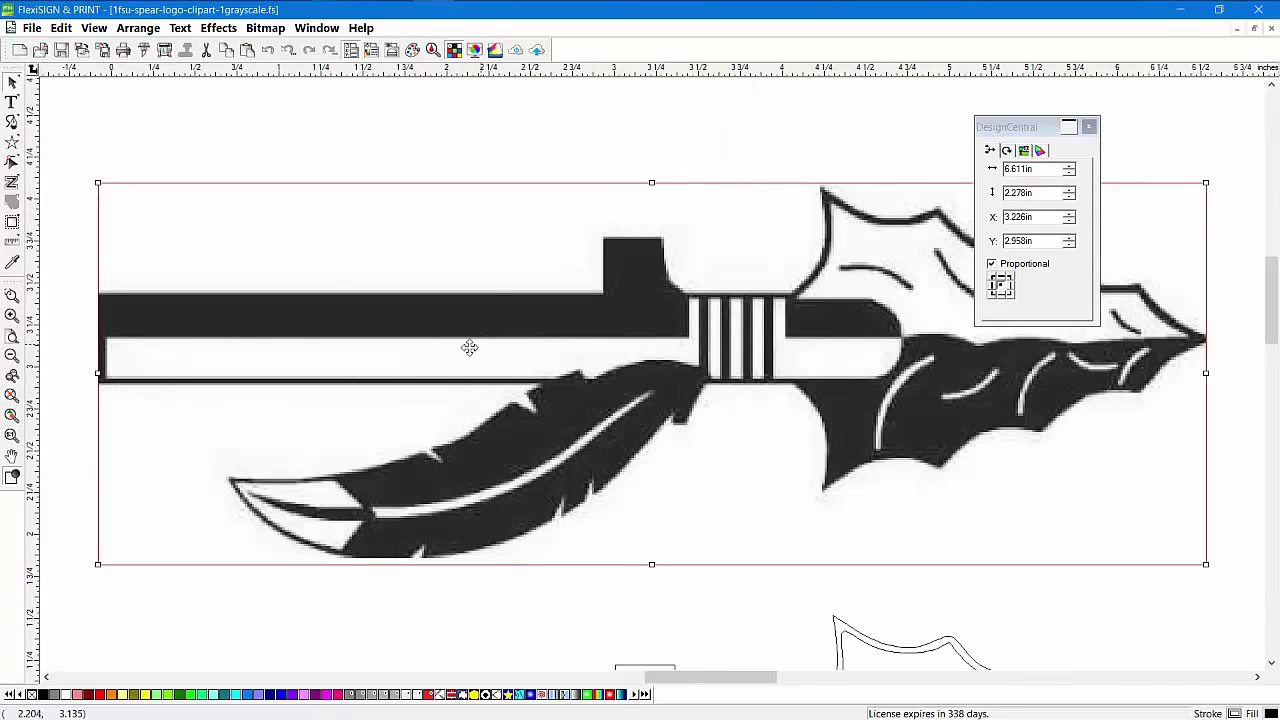
left_click(12, 415)
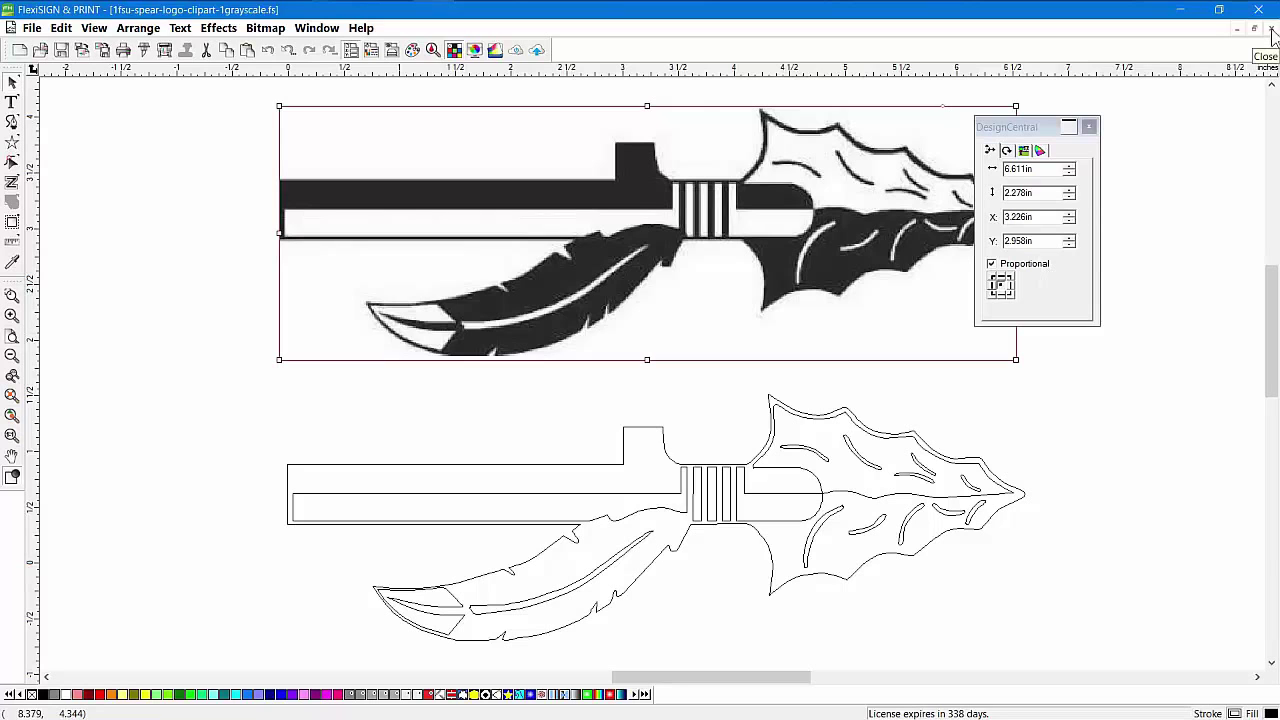
Replace the old trace with a default Enhanced Corners trace, raise the bitmap, and show outlines
left_click_drag(261, 404, 1100, 656)
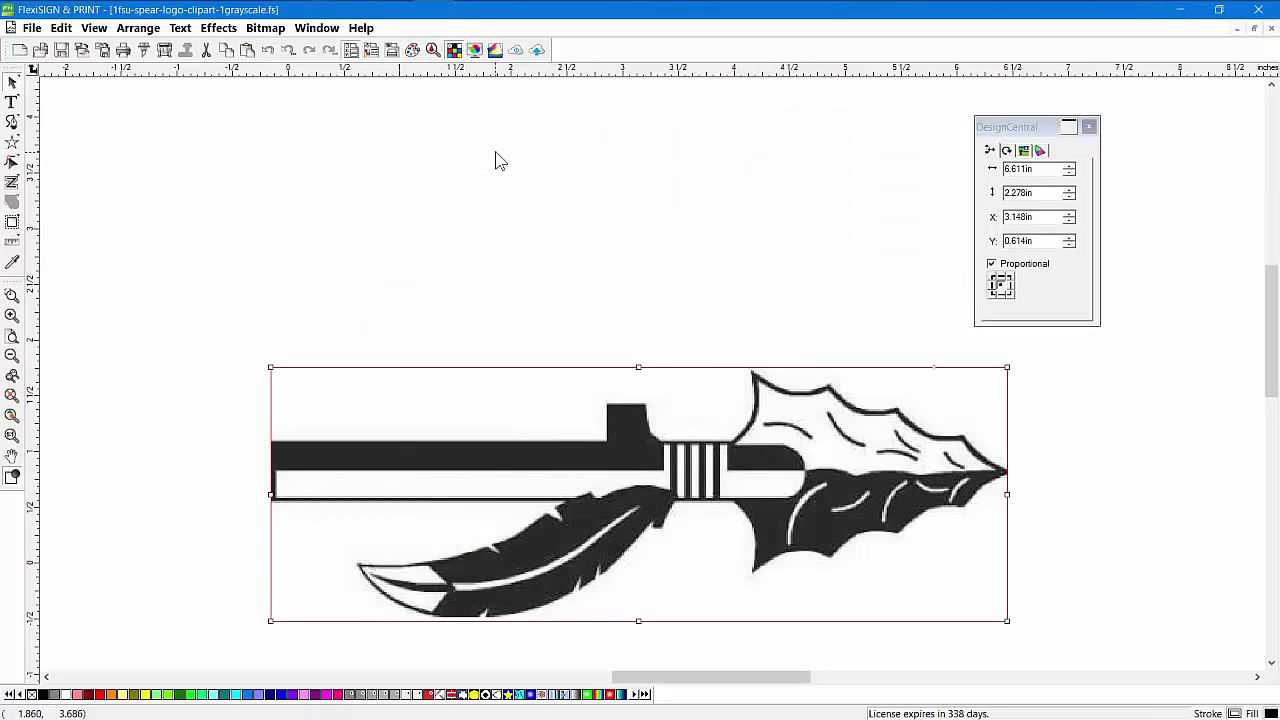
left_click(265, 28)
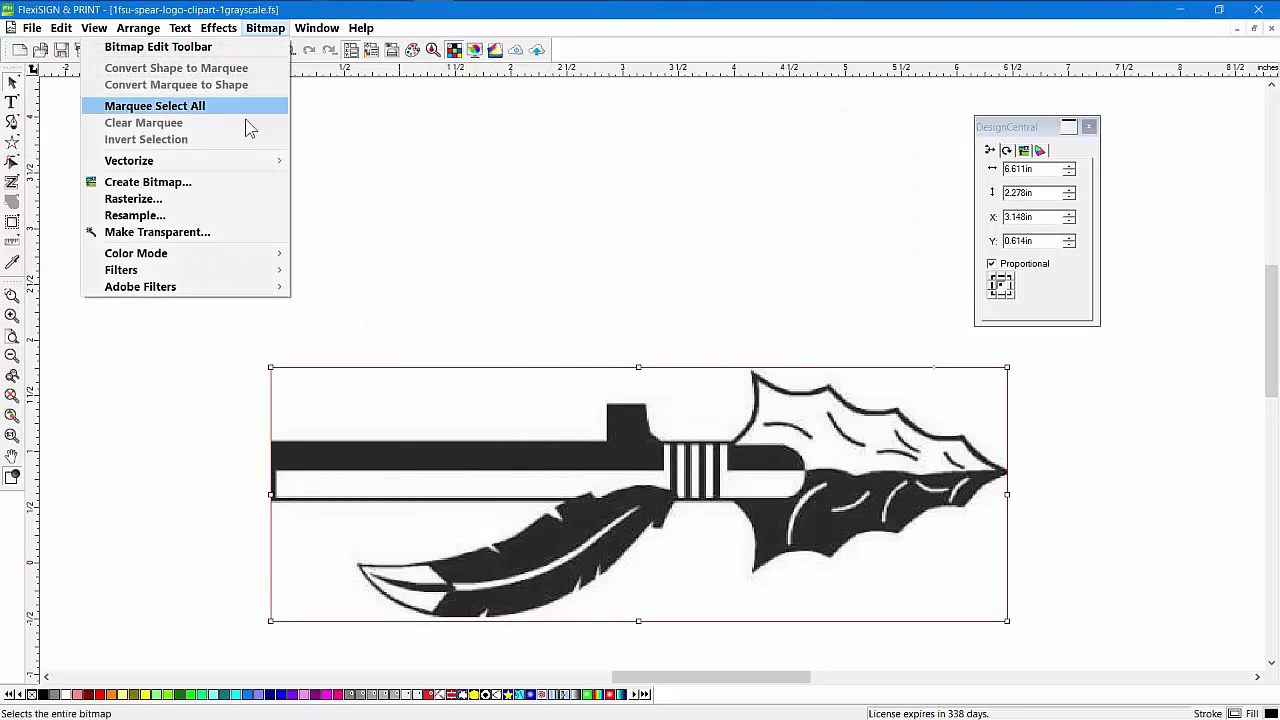
mouse_move(251, 165)
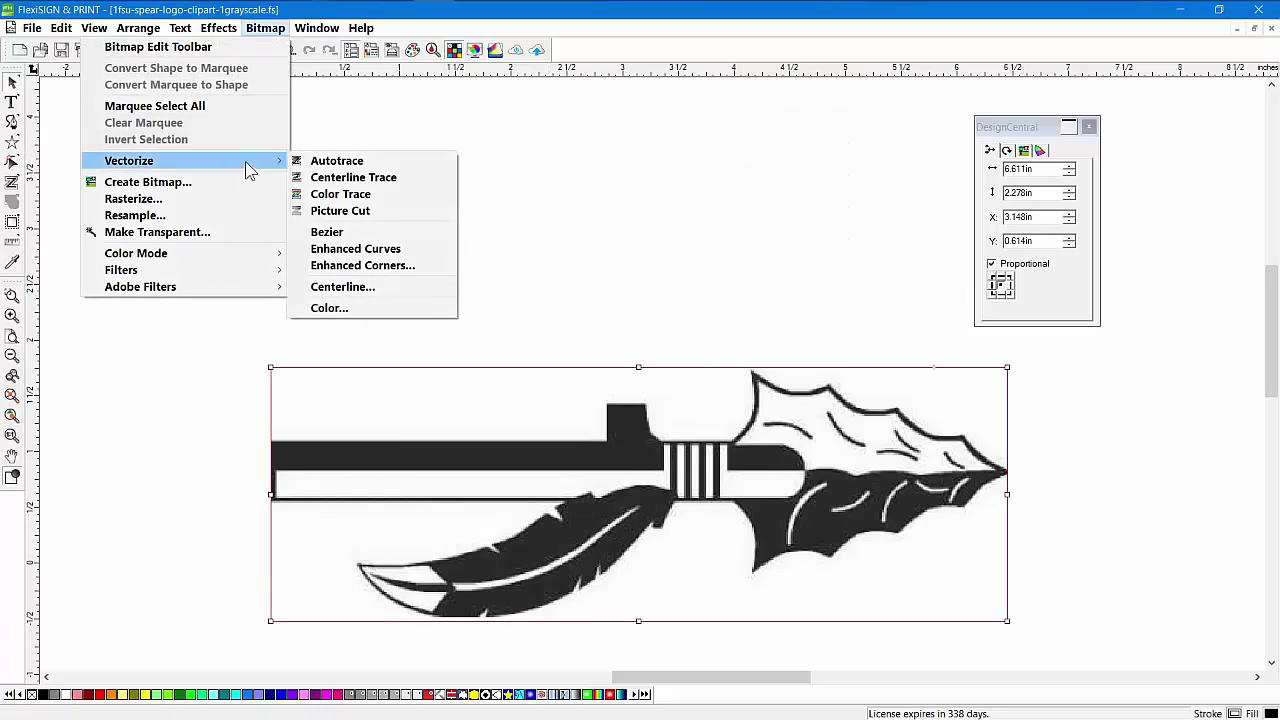
left_click(362, 266)
left_click_drag(594, 290, 573, 152)
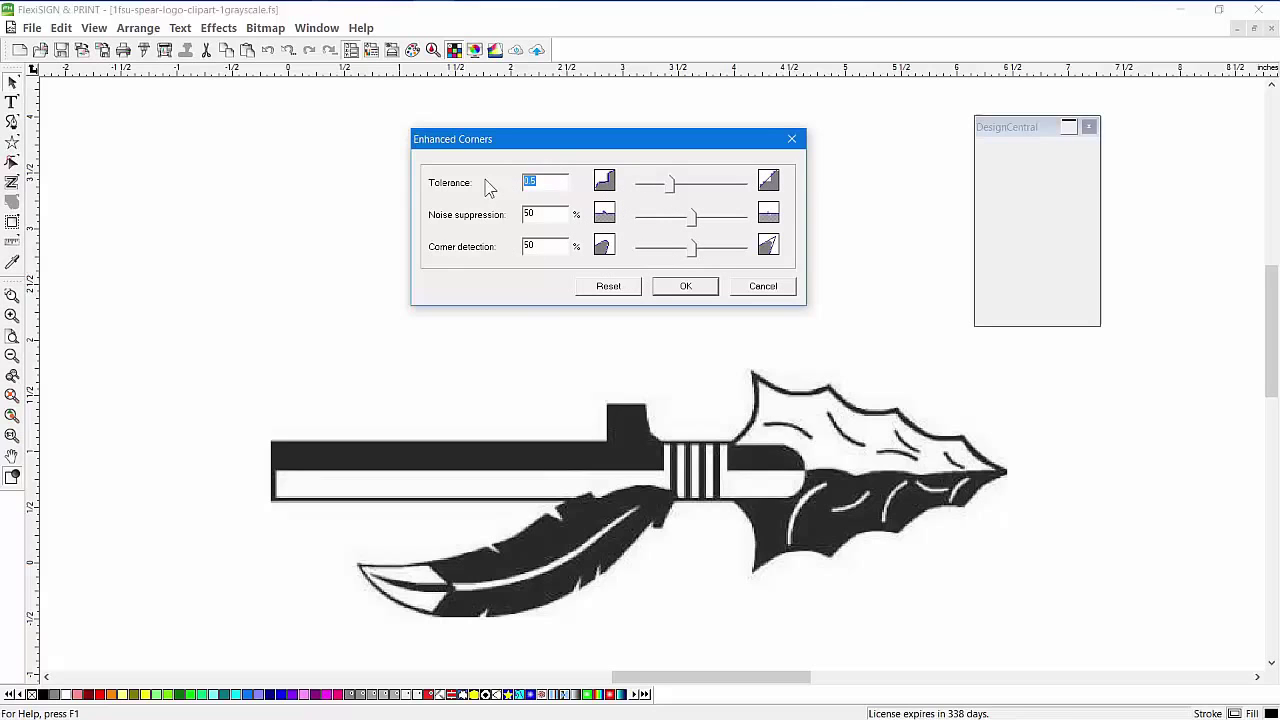
left_click(686, 287)
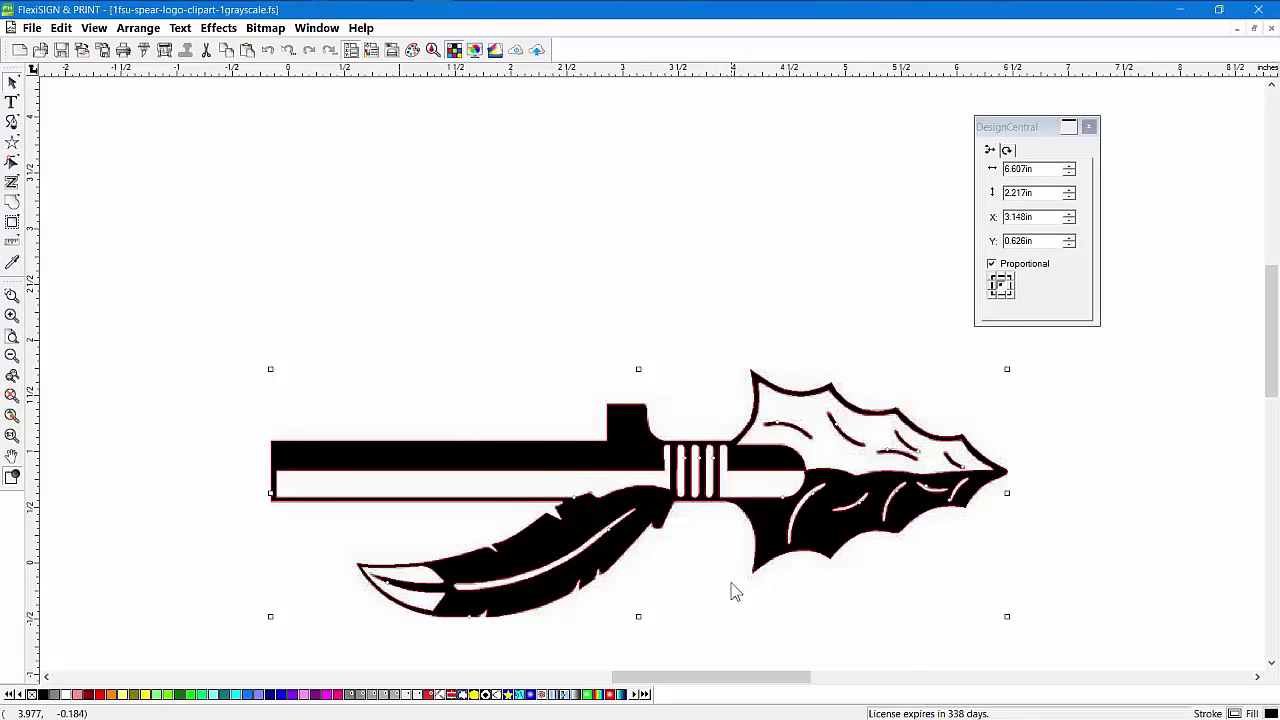
left_click_drag(914, 571, 917, 277)
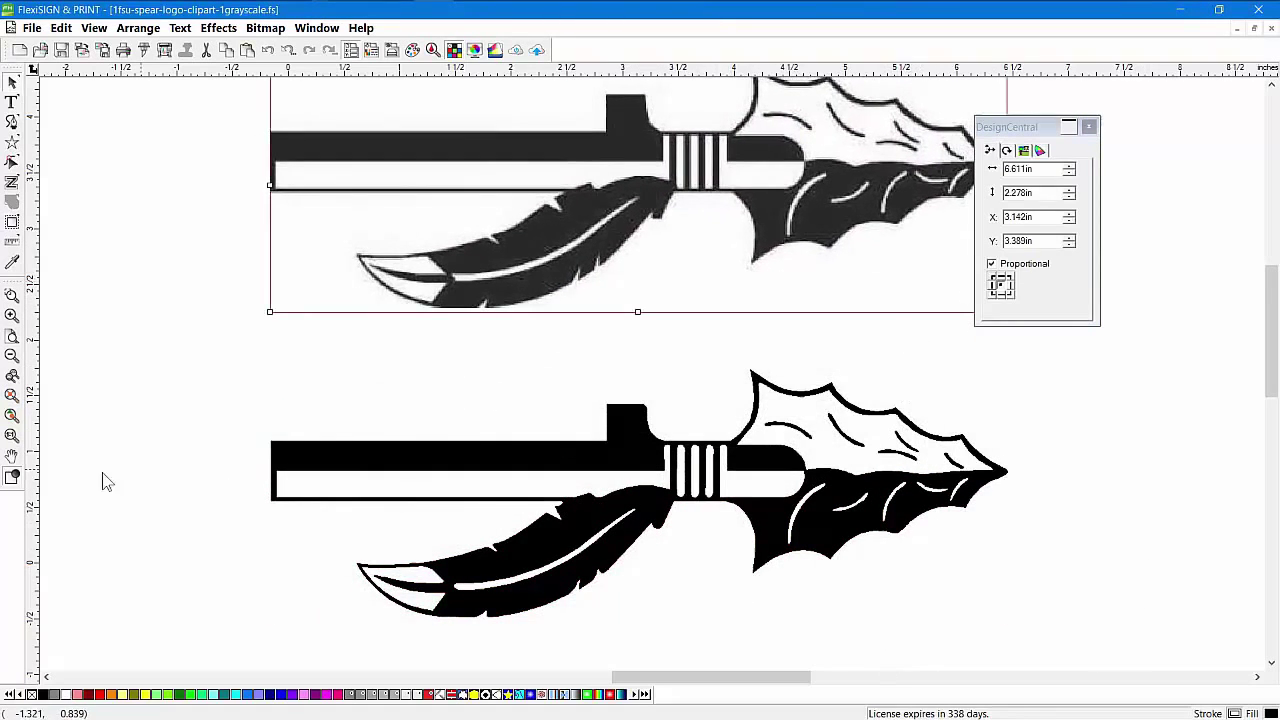
left_click(12, 476)
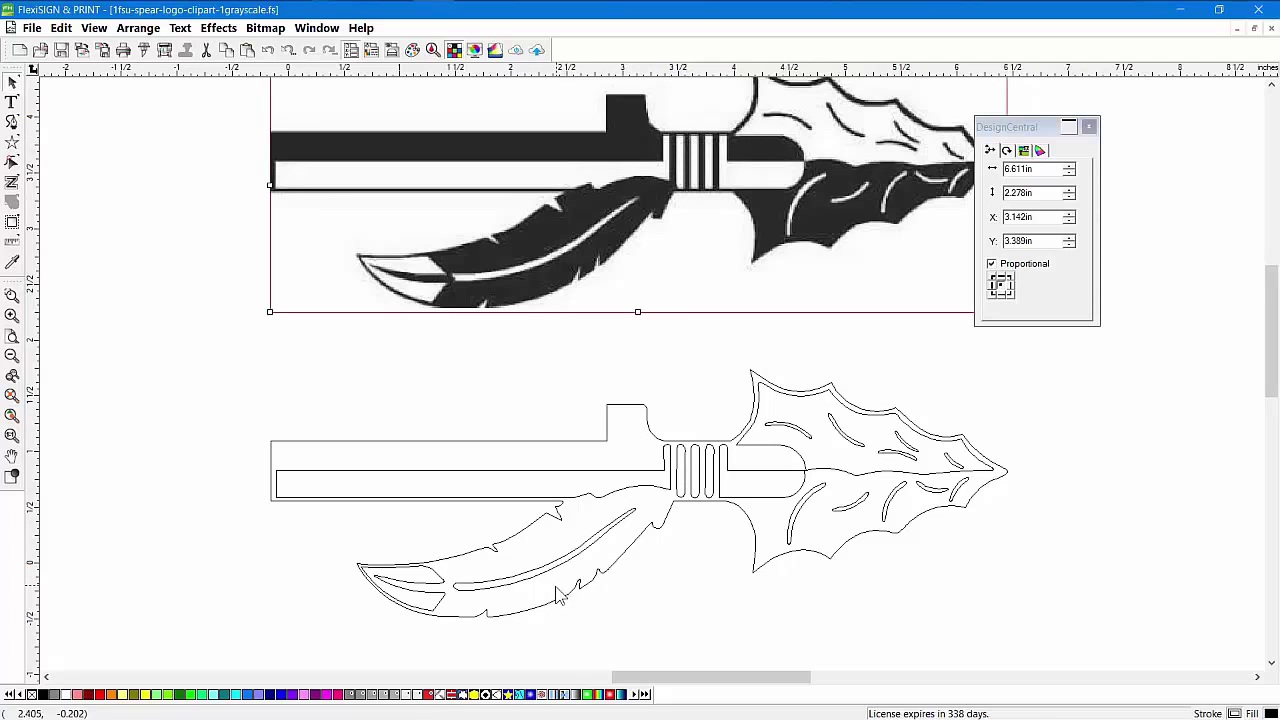
Run another Enhanced Corners trace with corner detection raised from 50 to 76
scroll(724, 385, "up", 2)
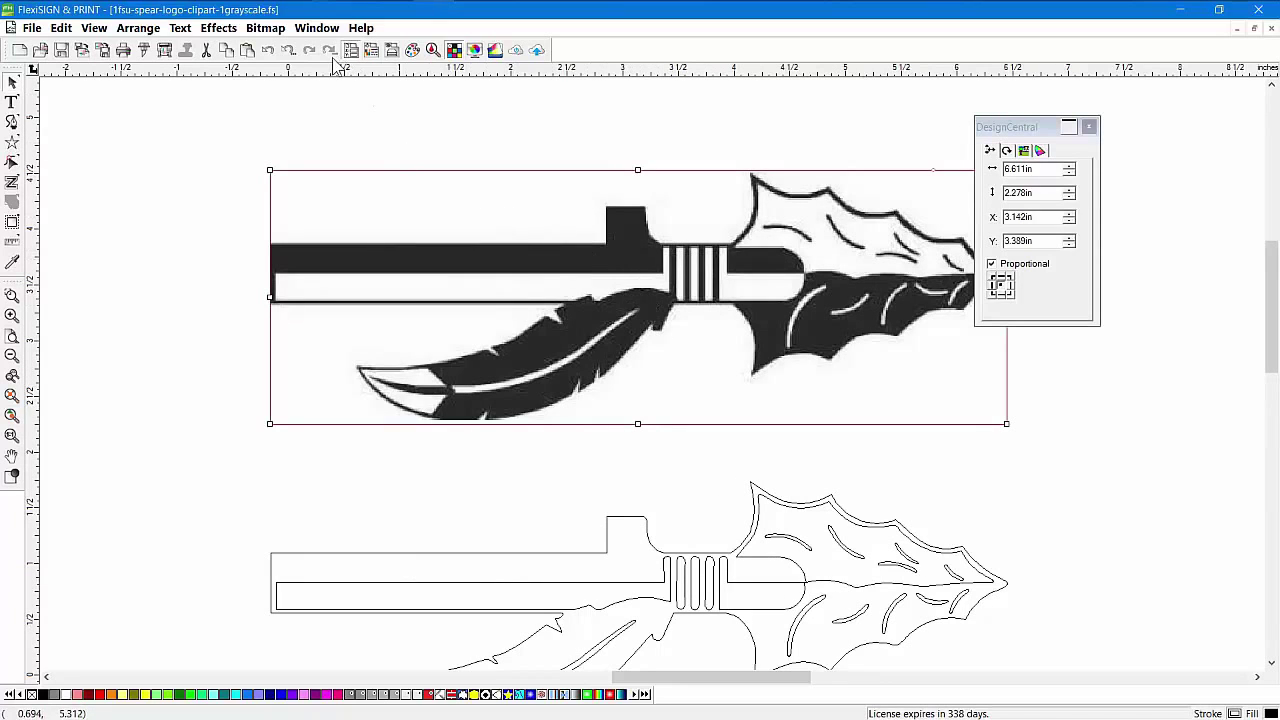
left_click(265, 28)
mouse_move(266, 164)
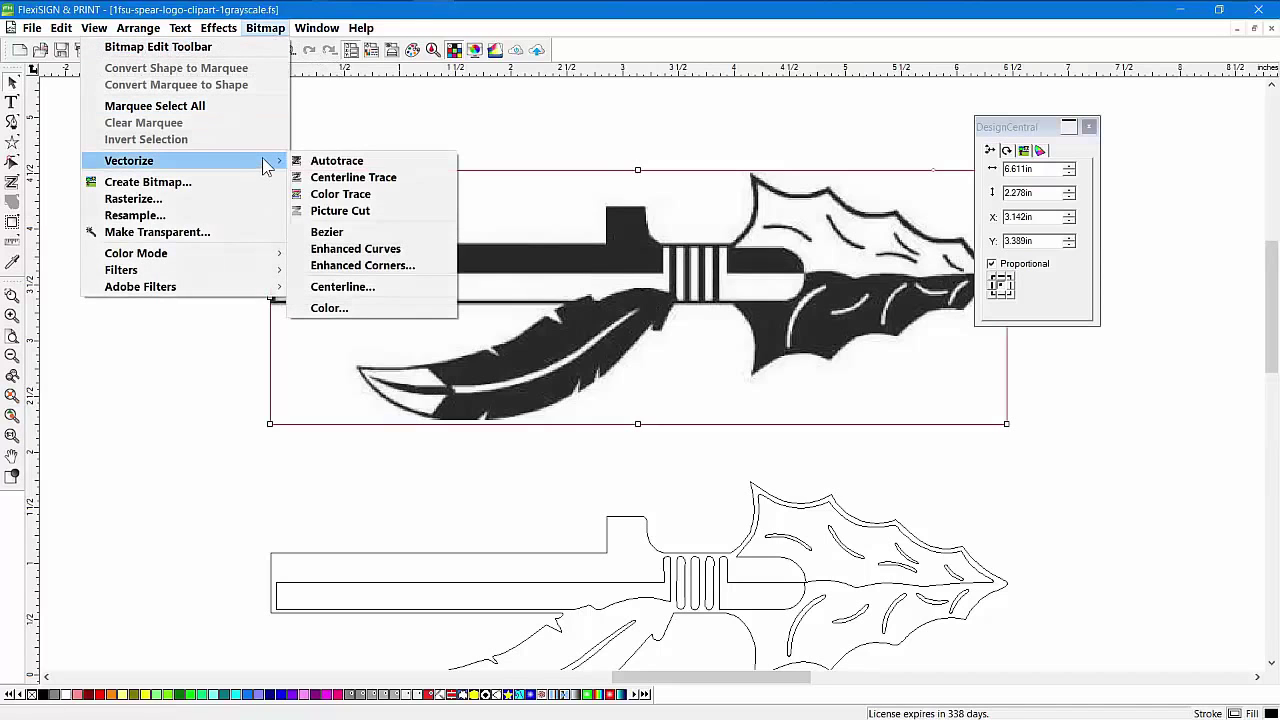
left_click(364, 265)
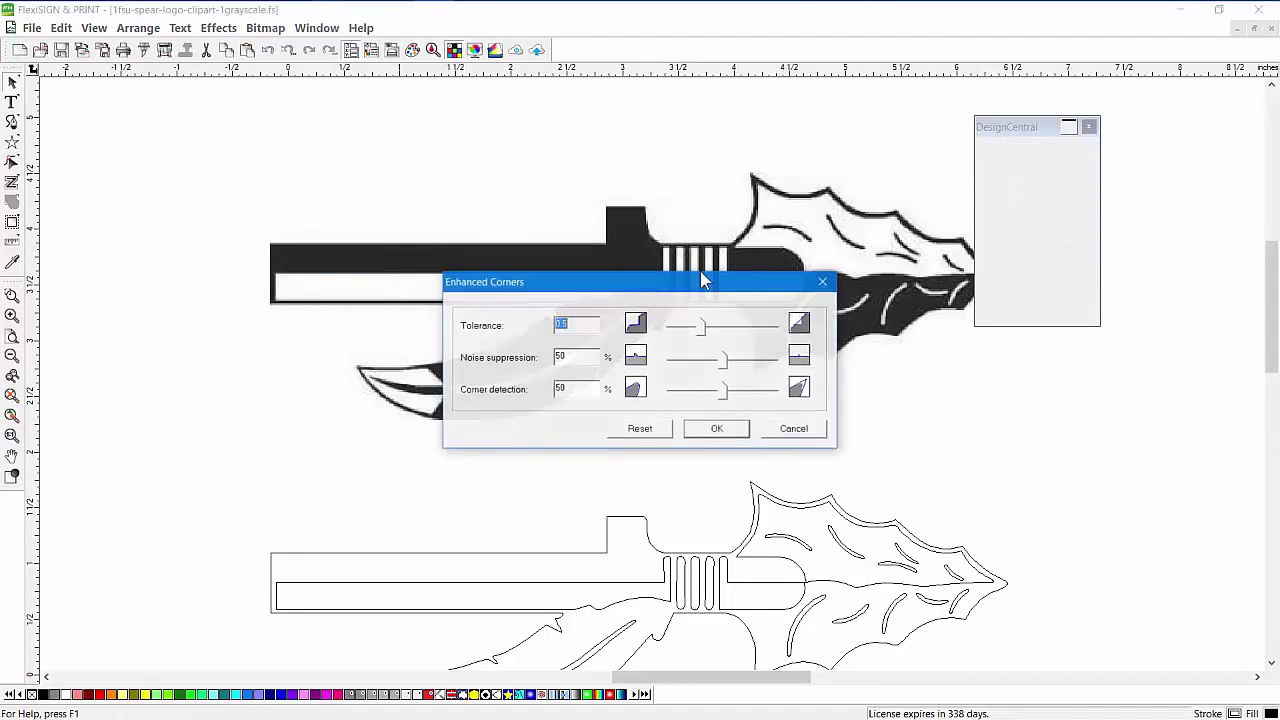
left_click_drag(703, 280, 409, 123)
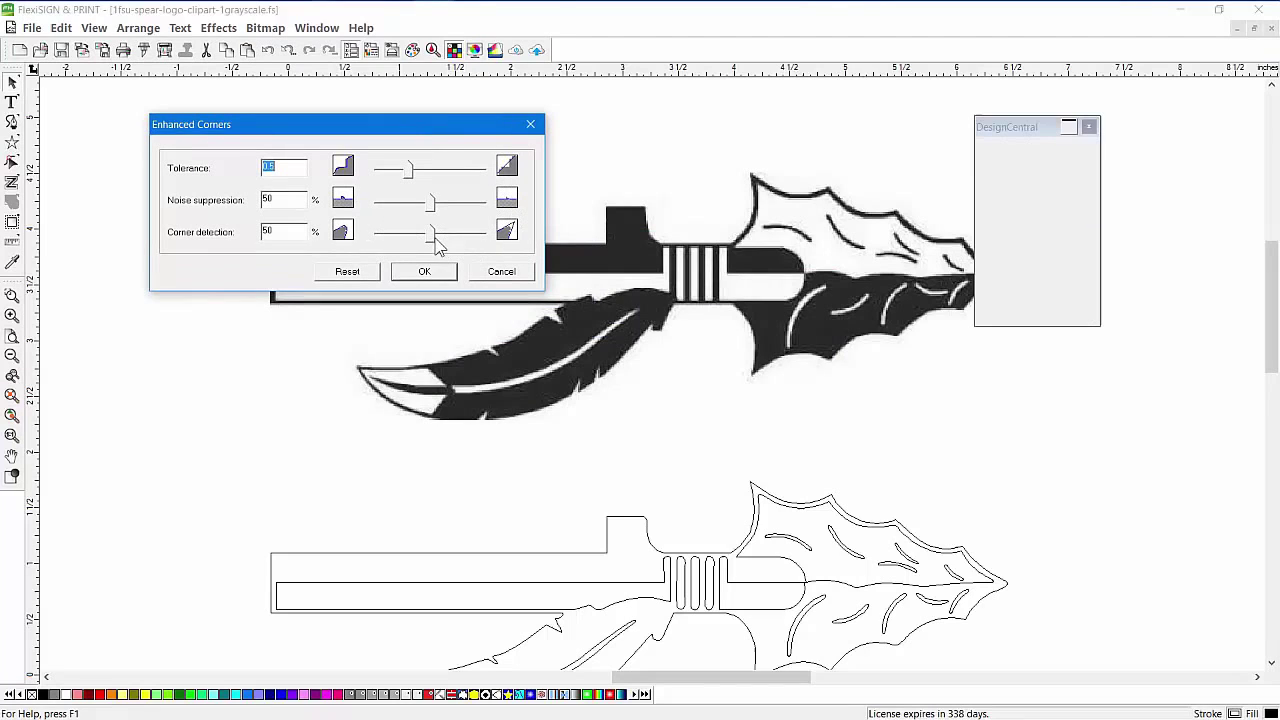
left_click_drag(434, 238, 461, 240)
left_click(427, 271)
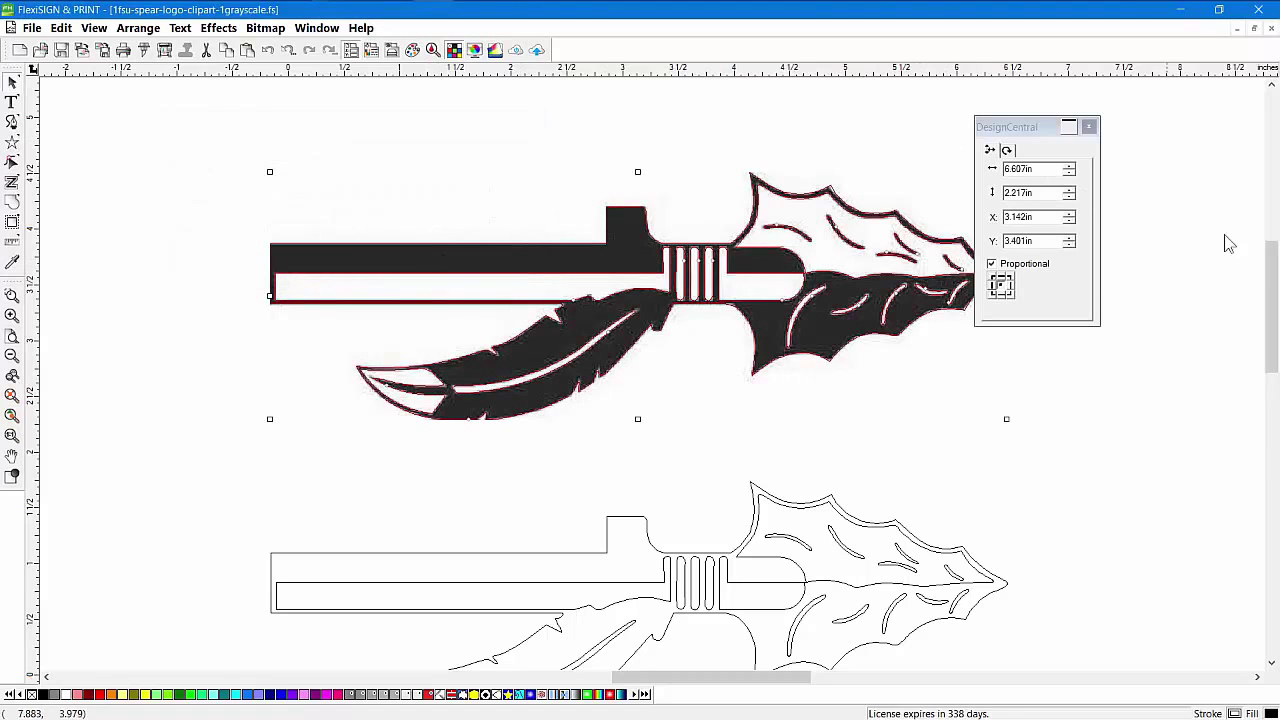
Move the new trace up and left off the bitmap and nudge the spear bitmap
left_click_drag(898, 178, 855, 30)
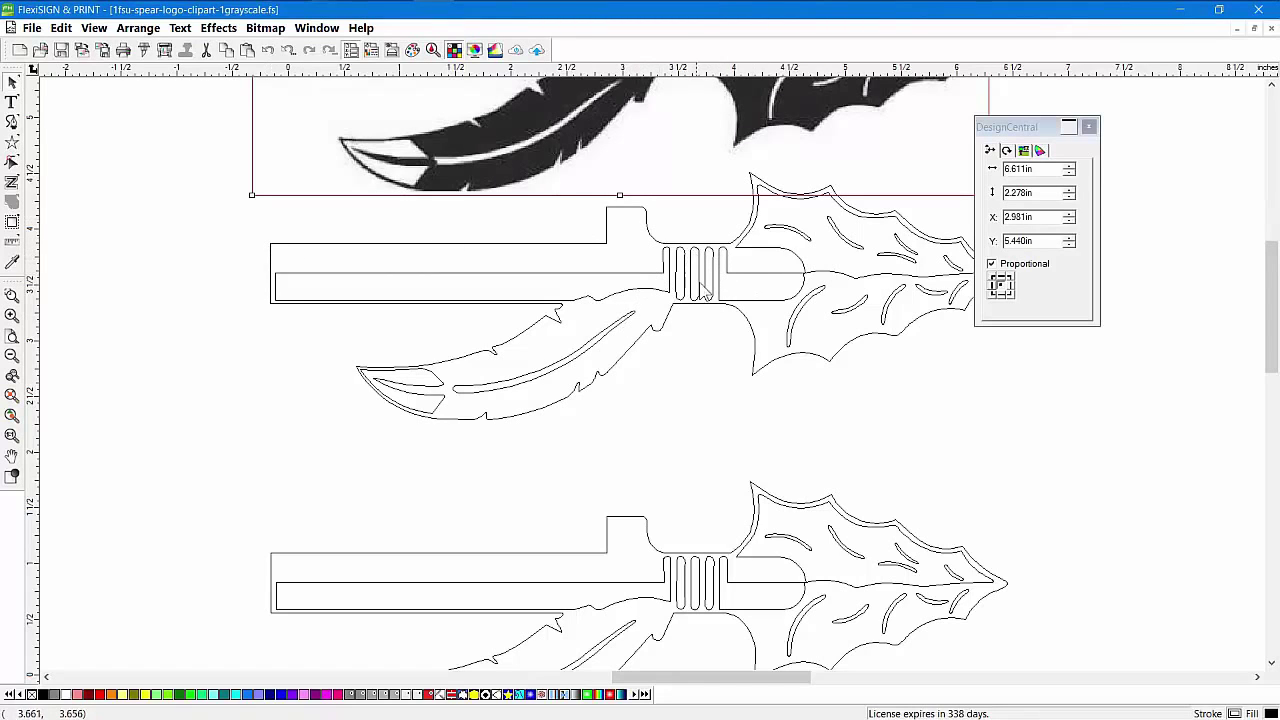
scroll(684, 290, "up", 5)
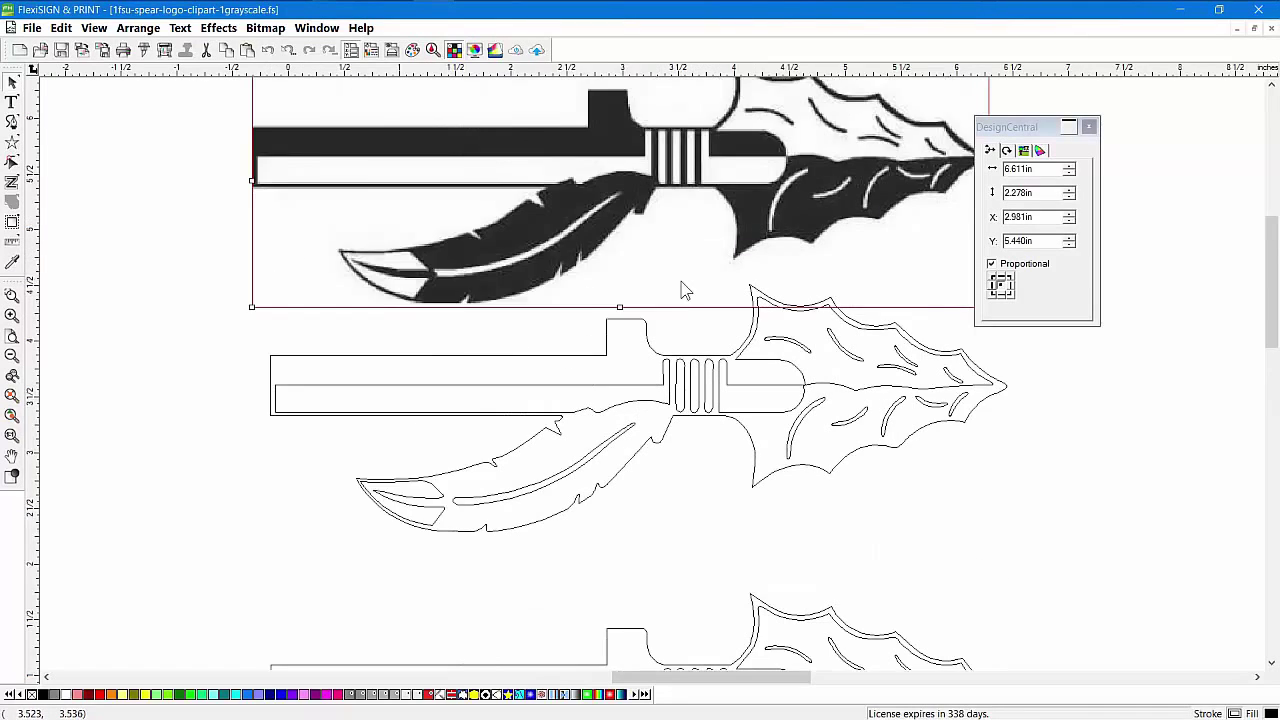
left_click_drag(680, 275, 684, 243)
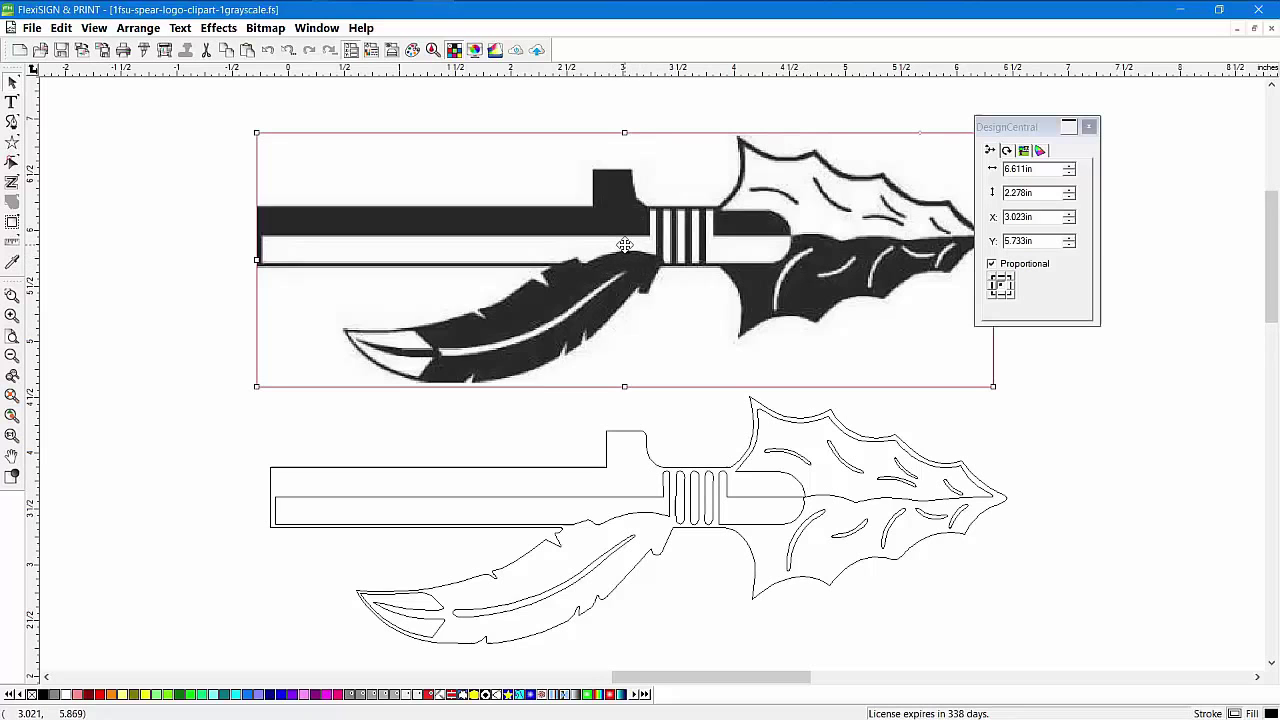
Save and close the spear file, then open 1fish.fs
left_click(1270, 29)
left_click(690, 405)
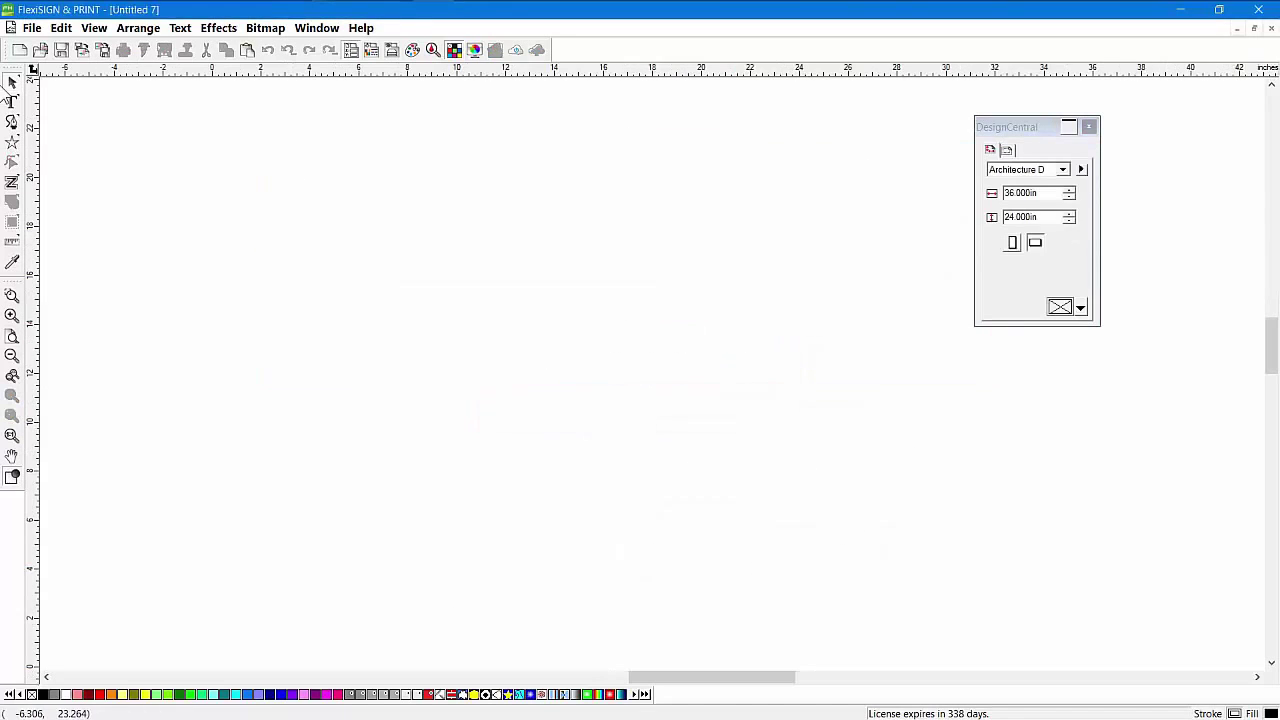
left_click(40, 50)
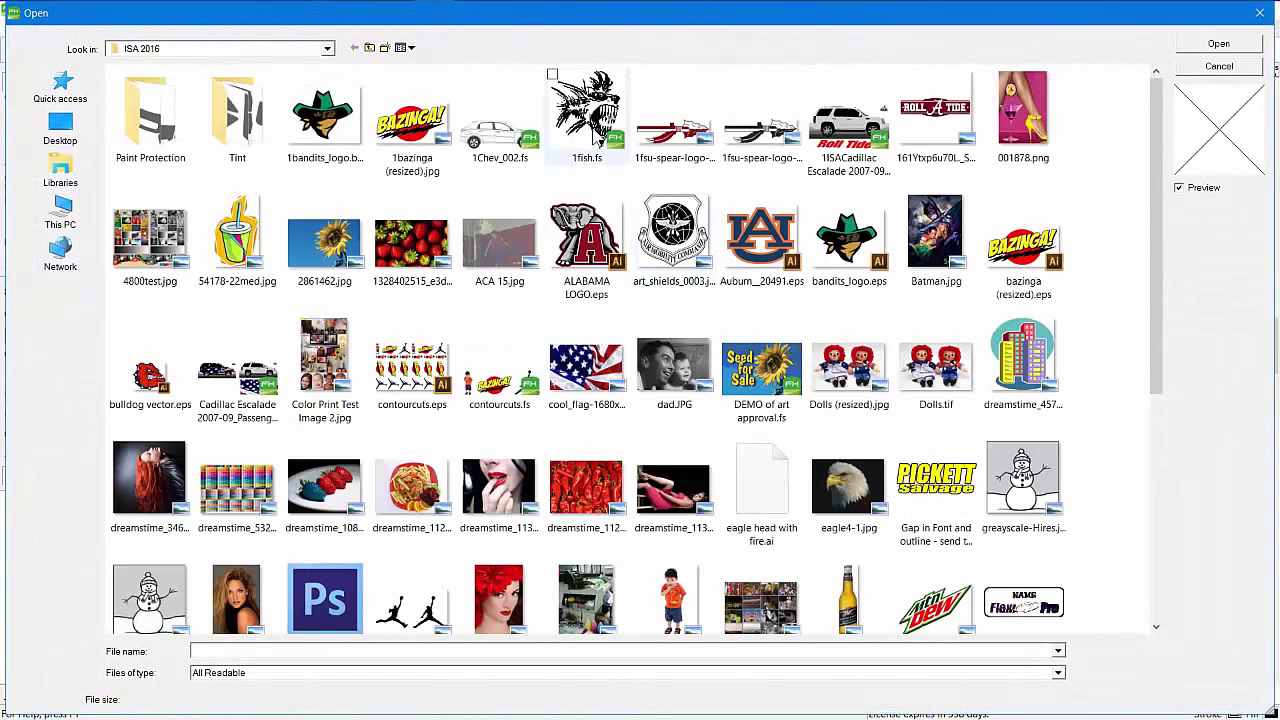
double_click(590, 125)
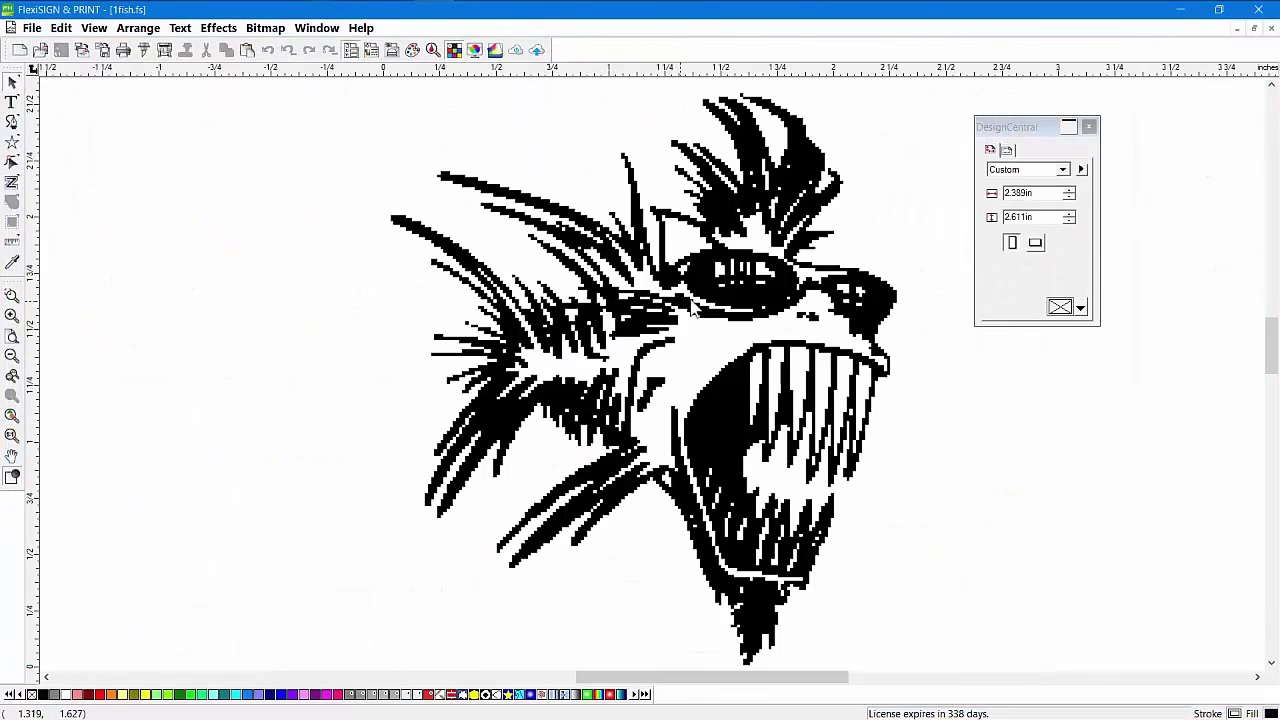
Select the fish bitmap and show the Bitmap > Vectorize options
left_click(762, 287)
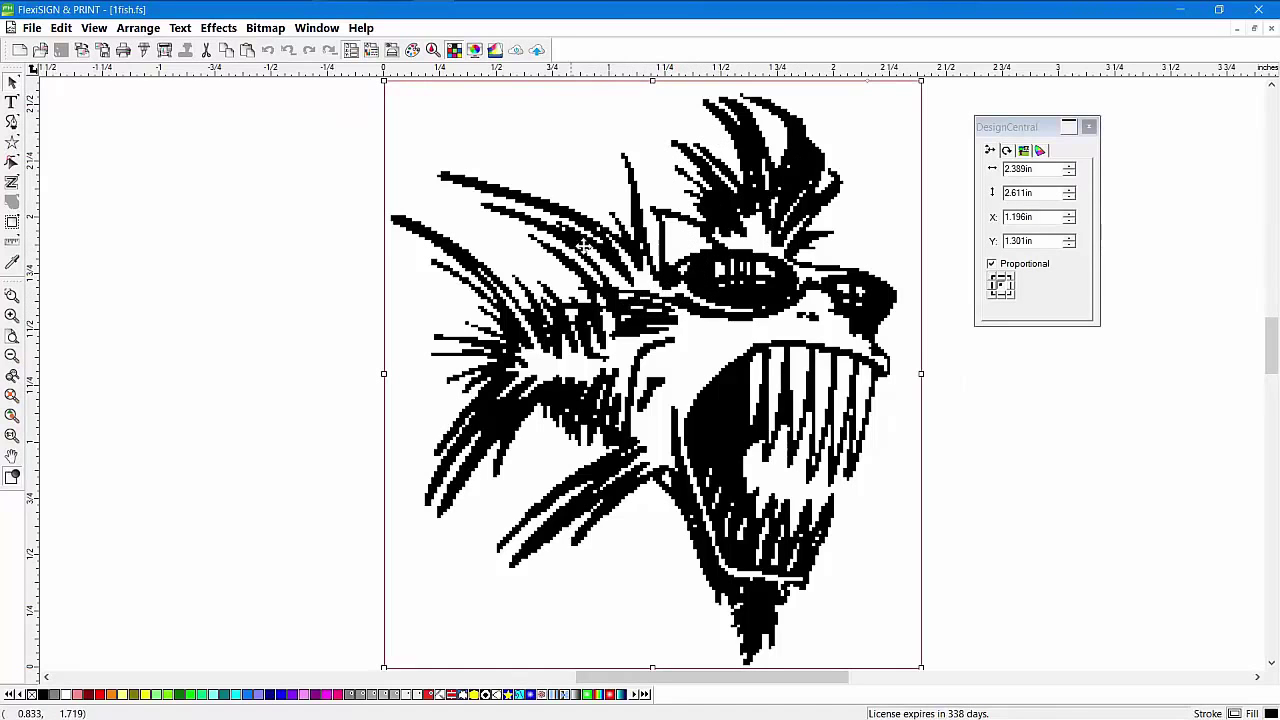
left_click(266, 30)
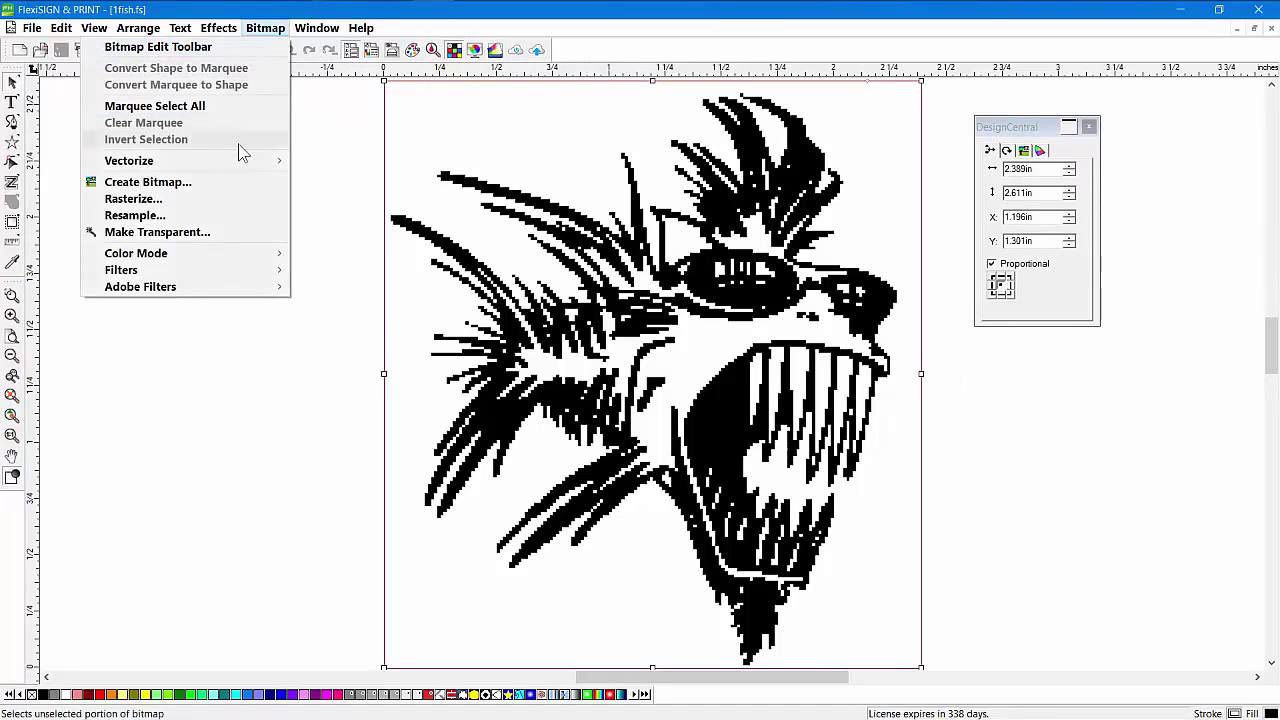
mouse_move(242, 161)
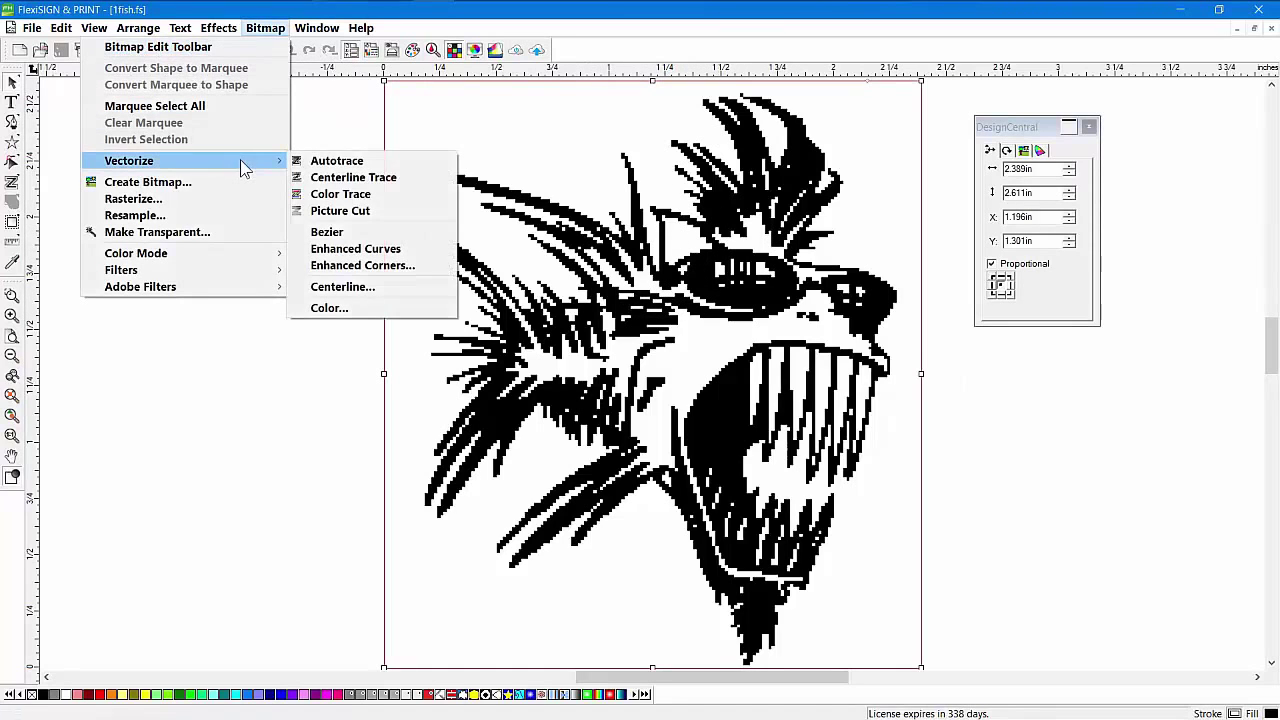
Autotrace the fish and move the bitmap aside to compare it with the trace
left_click(326, 163)
mouse_move(364, 85)
left_mouse_down()
mouse_move(871, 449)
mouse_move(877, 640)
mouse_move(931, 659)
left_mouse_up()
left_click(12, 82)
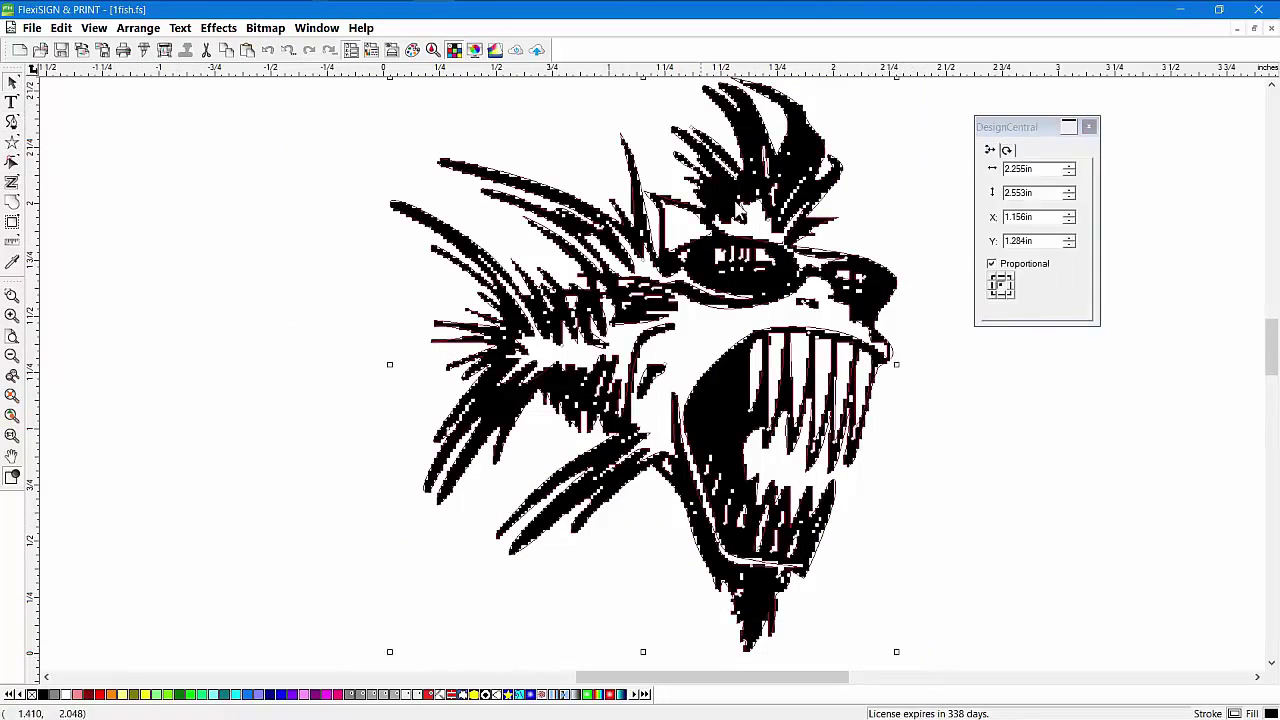
left_click_drag(872, 206, 337, 186)
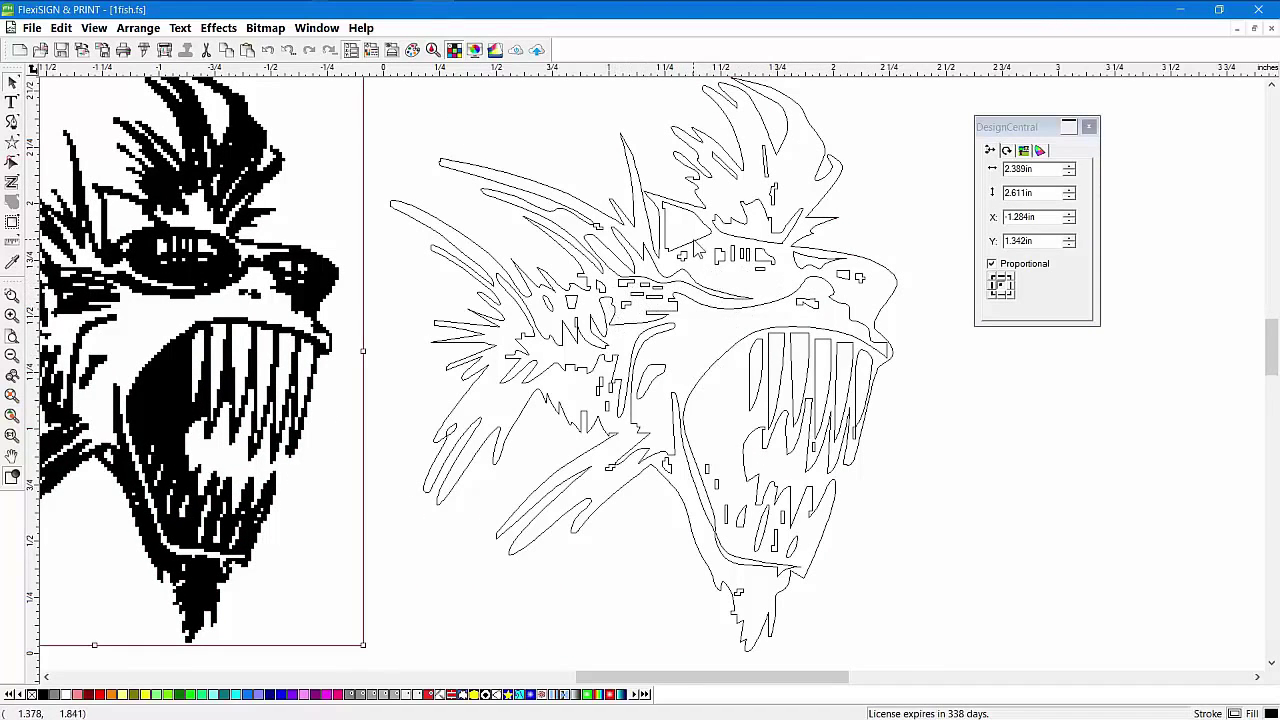
Undo three times back to the plain fish bitmap and reopen Bitmap > Vectorize
left_click(268, 51)
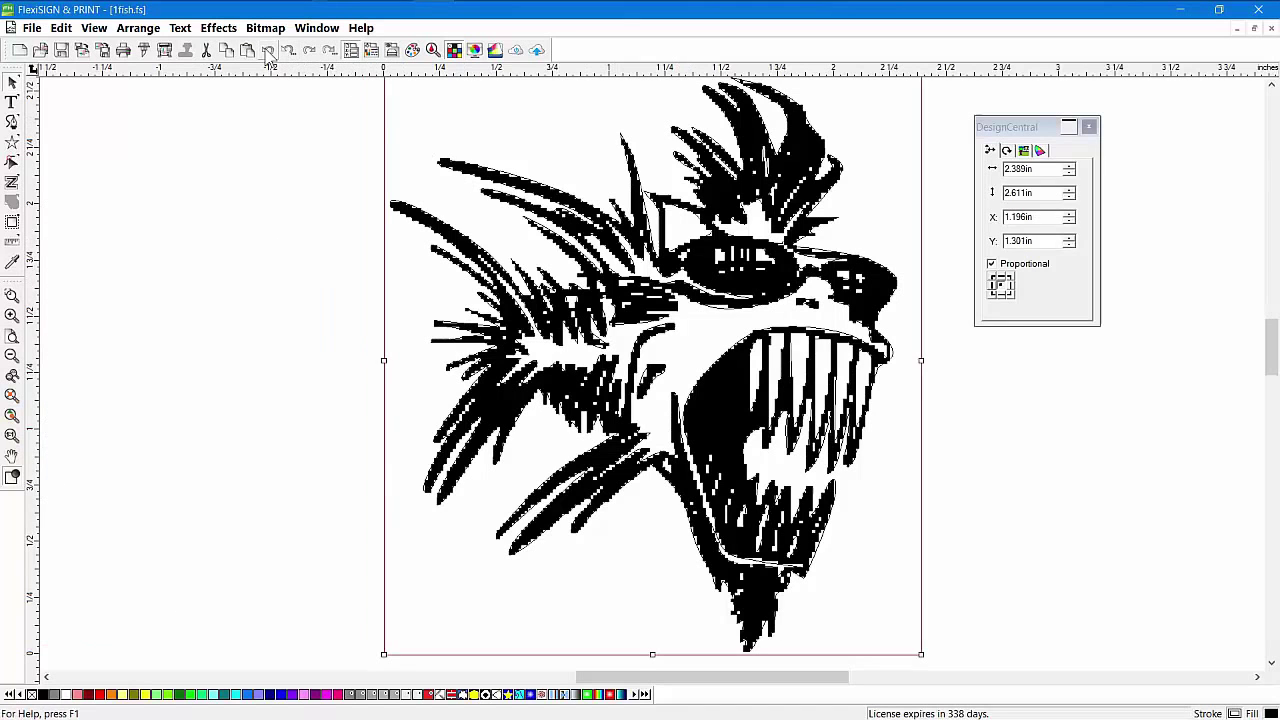
left_click(268, 51)
left_click(268, 51)
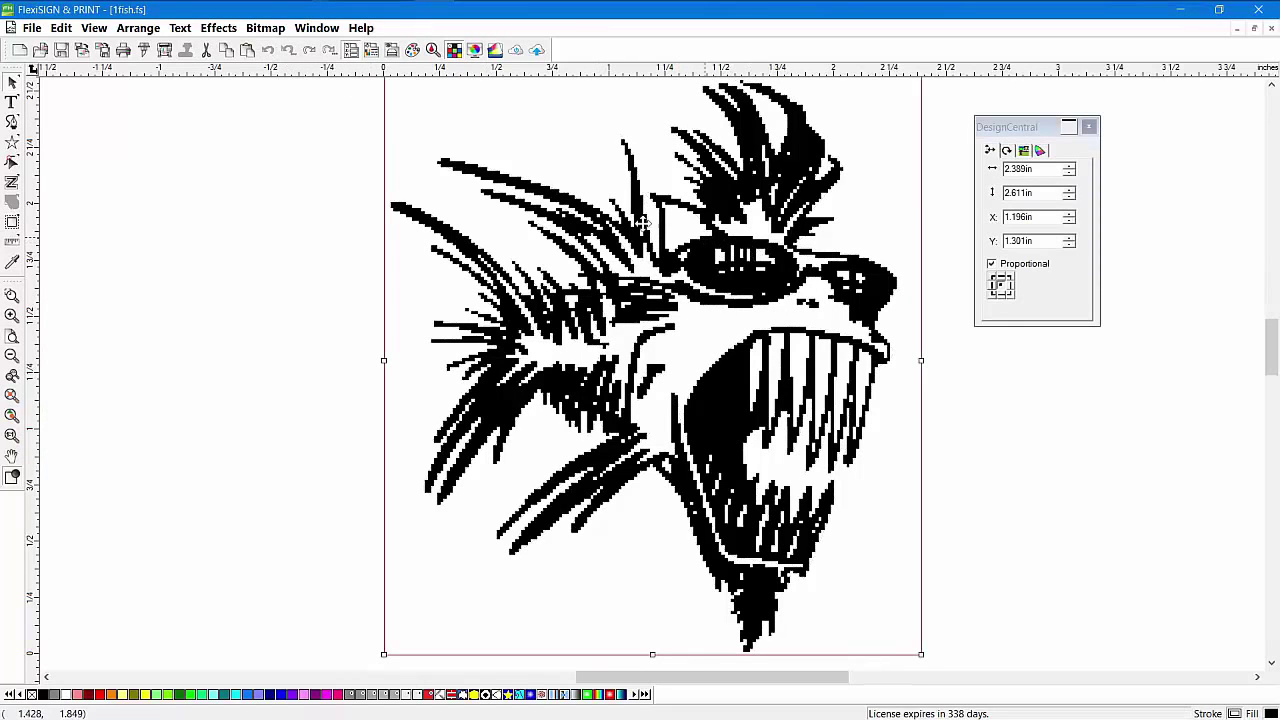
left_click(265, 28)
mouse_move(277, 165)
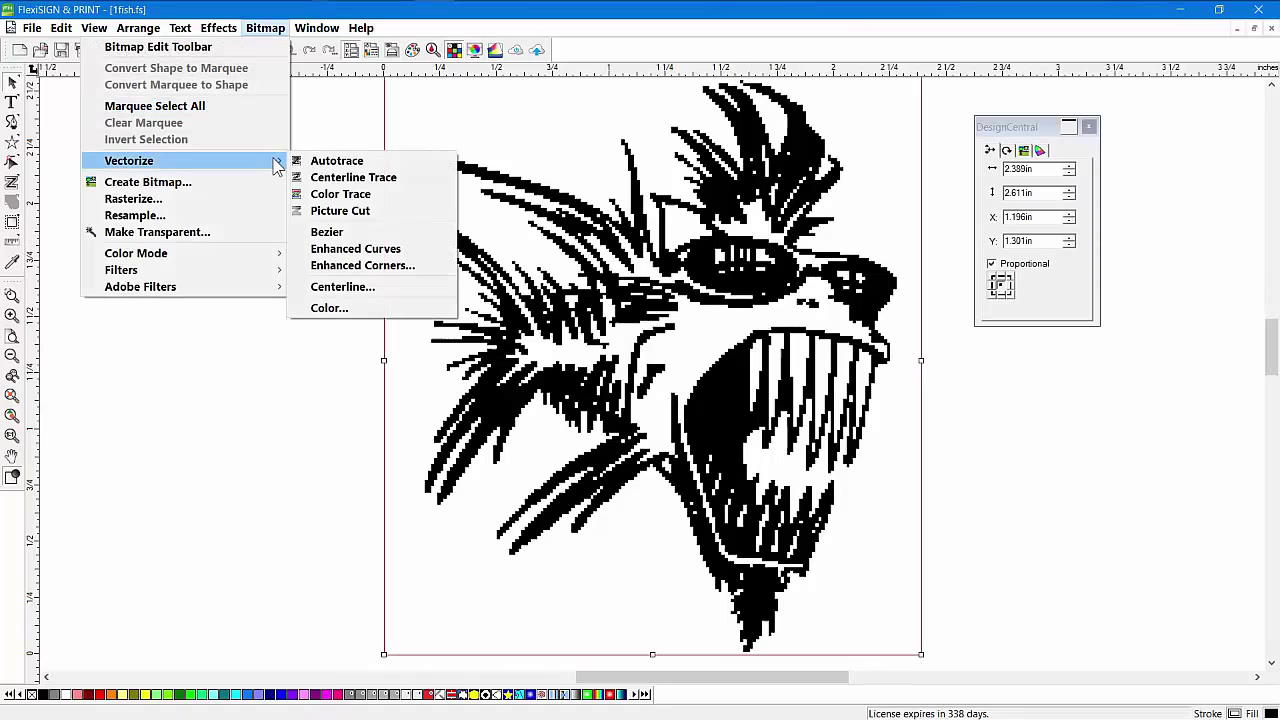
Bezier-trace the fish, view it as outlines, inspect the head and jaw nodes, and zoom out
left_click(355, 233)
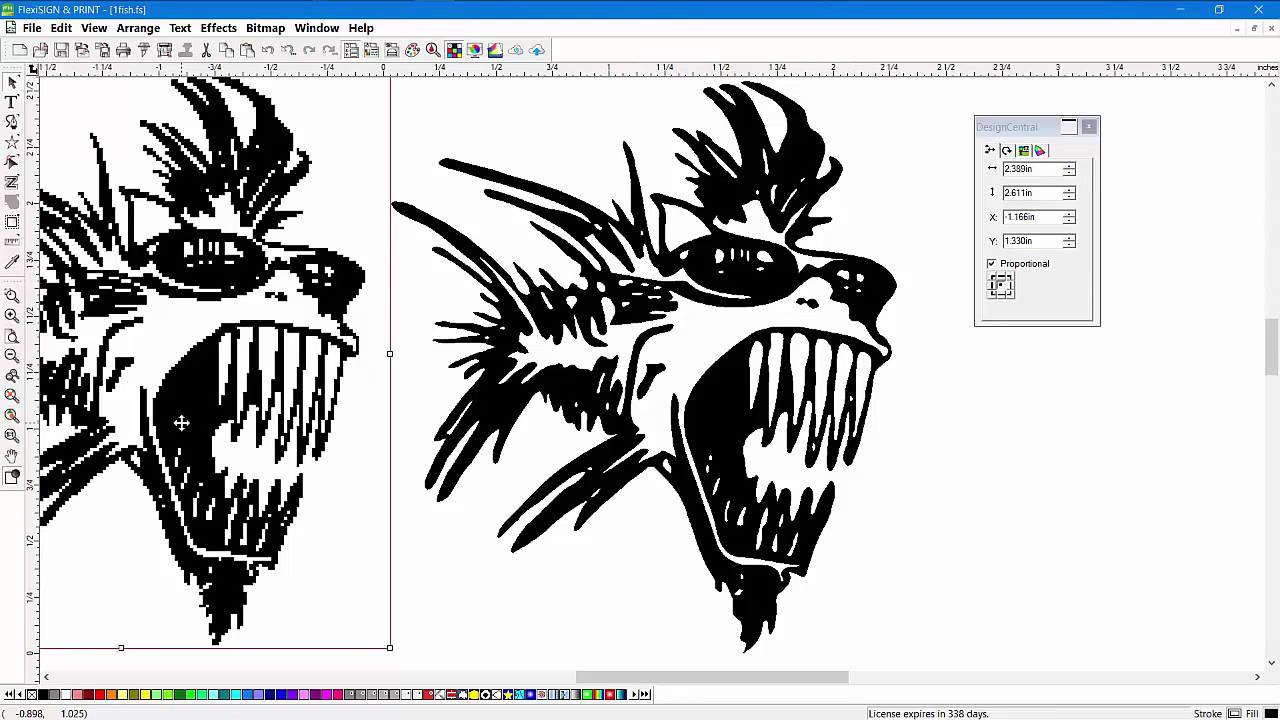
left_click(12, 479)
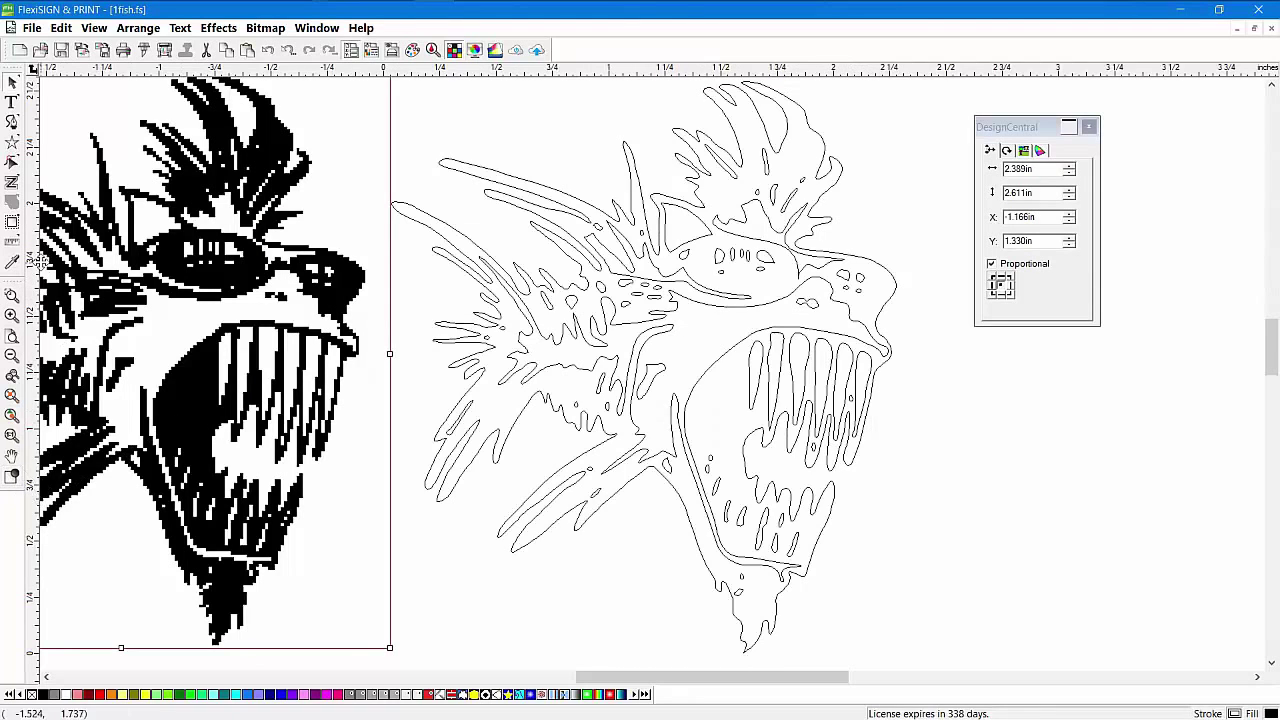
left_click(12, 162)
left_click_drag(722, 201, 918, 421)
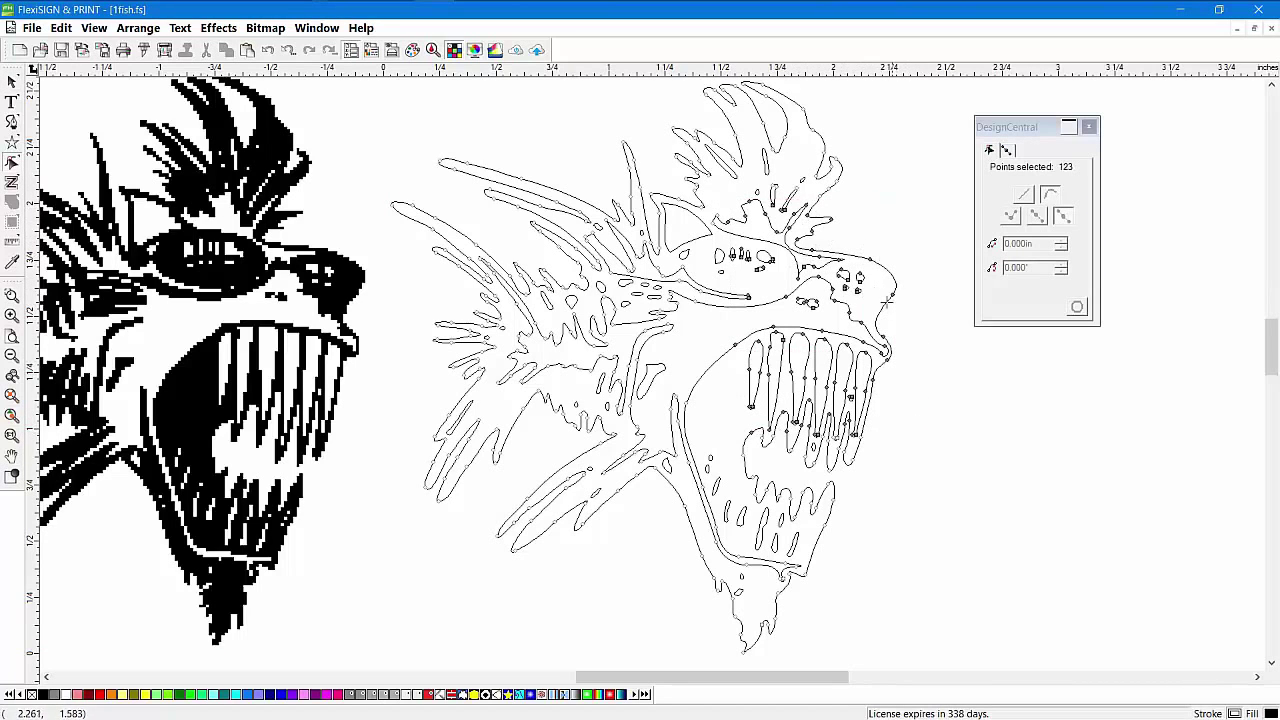
left_click(888, 216)
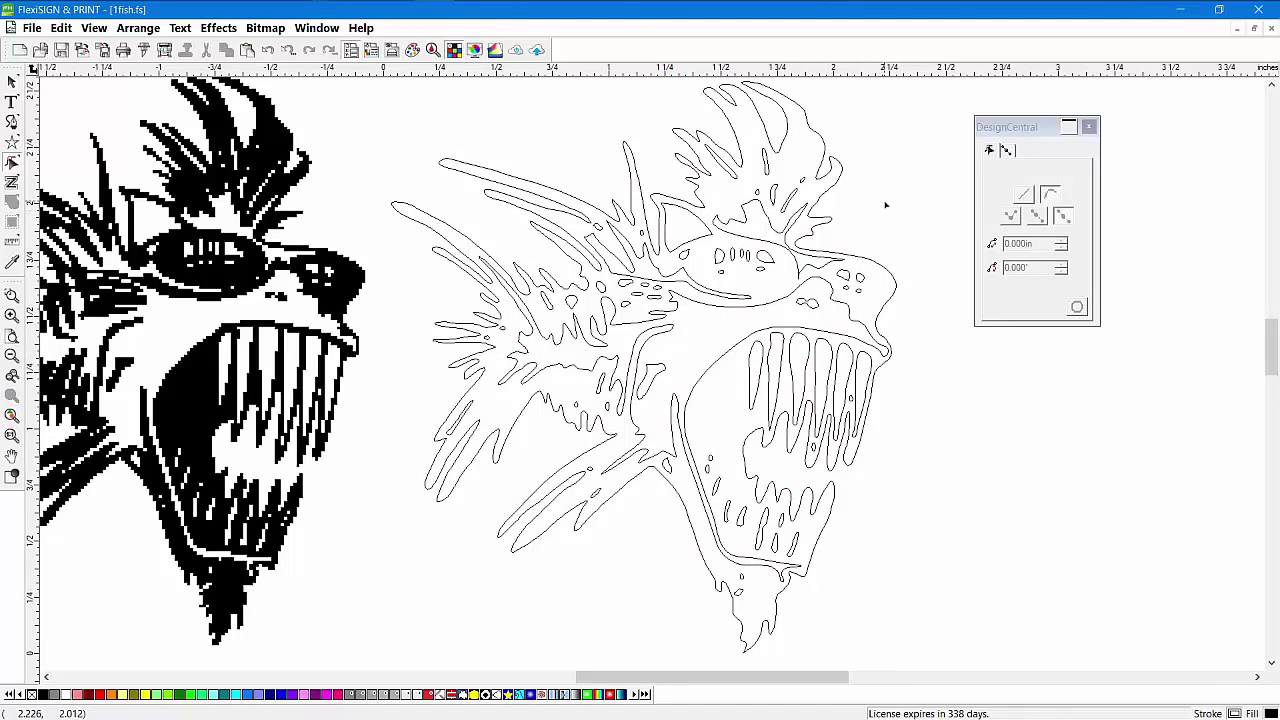
left_click(12, 415)
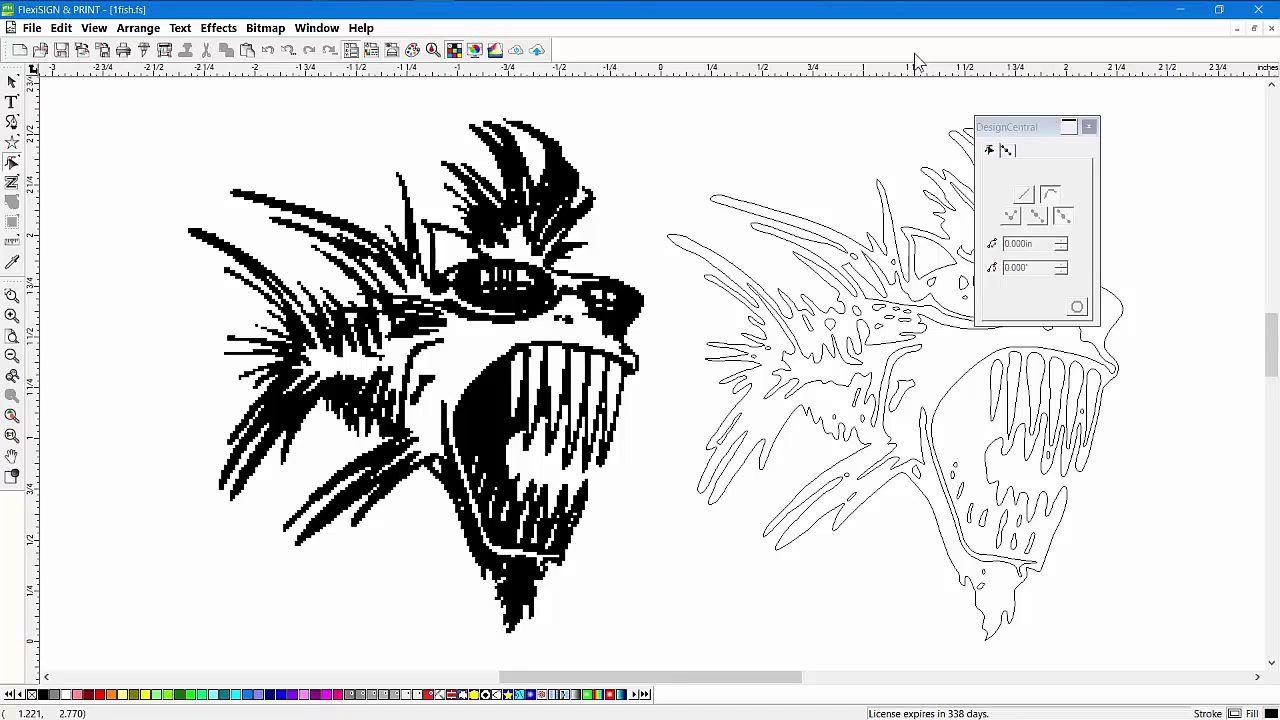
Close 1fish.fs without saving and open Mountain_Dew_logo.fs
left_click(1269, 30)
left_click(674, 410)
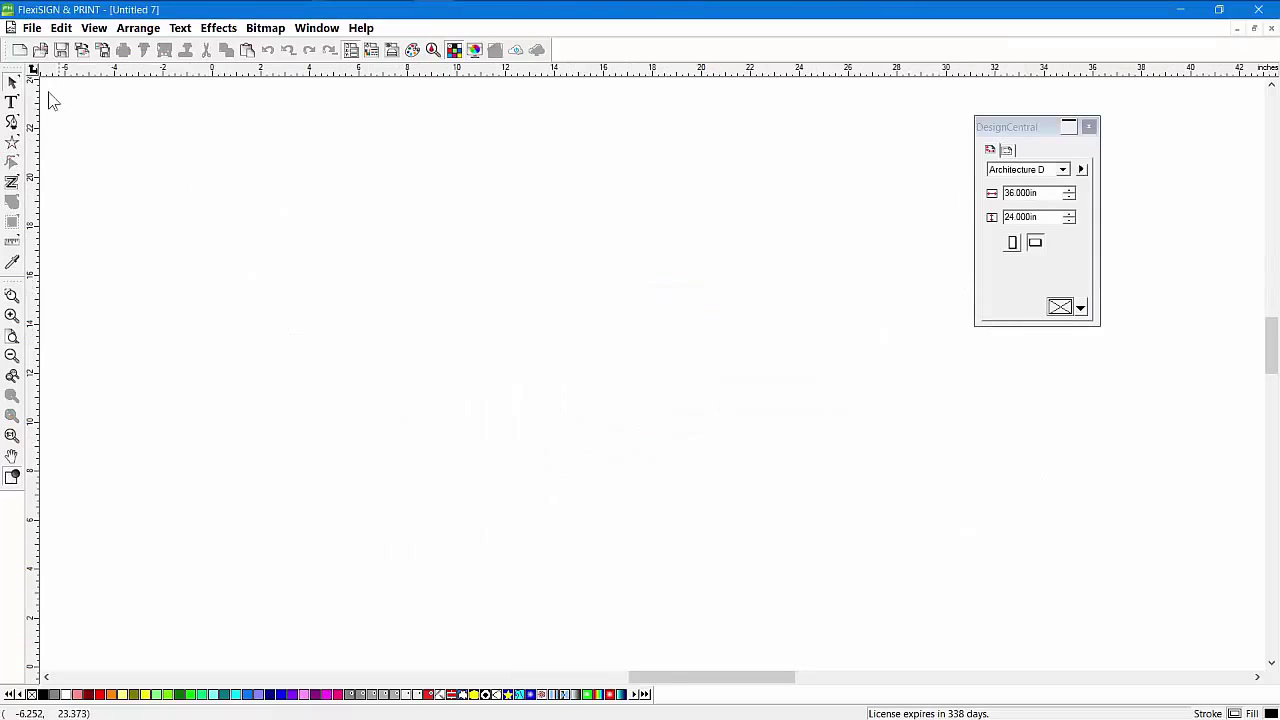
key("ctrl+o")
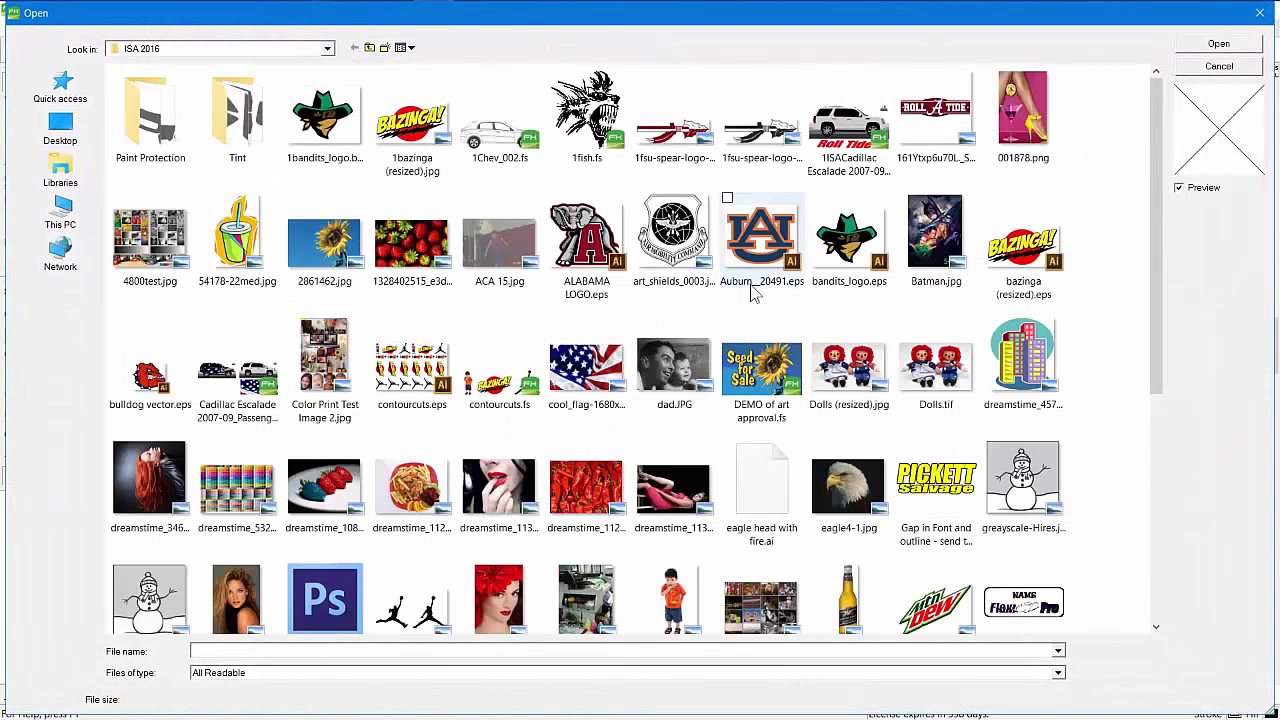
double_click(940, 605)
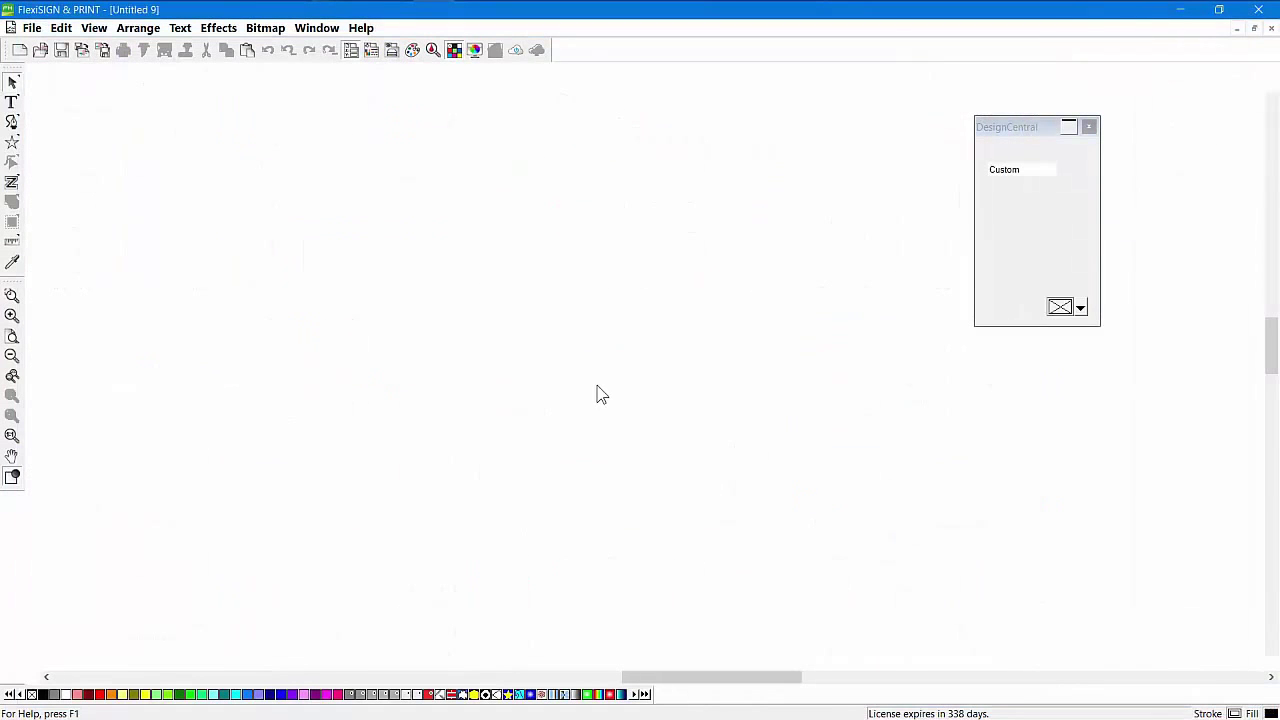
Select the logo and check its bitmap properties (2000 x 1441 colour)
left_click(757, 262)
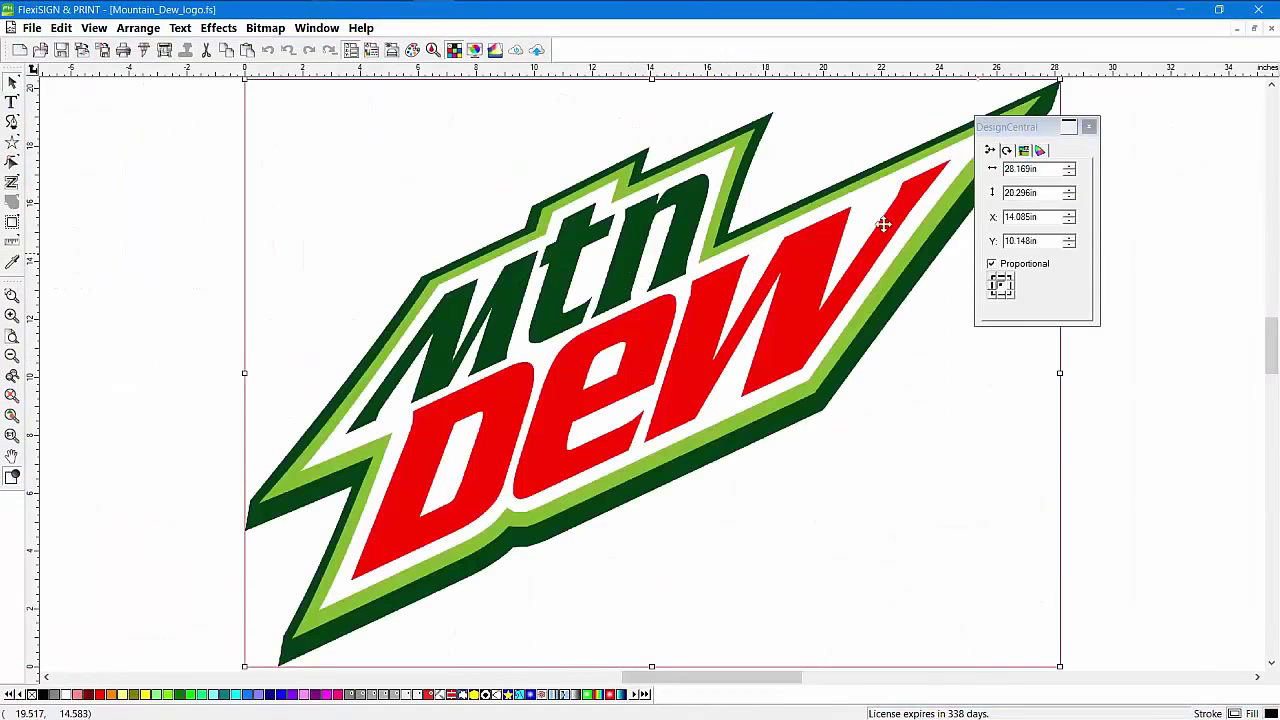
left_click_drag(1005, 124, 1113, 129)
left_click(1147, 187)
left_click(1131, 147)
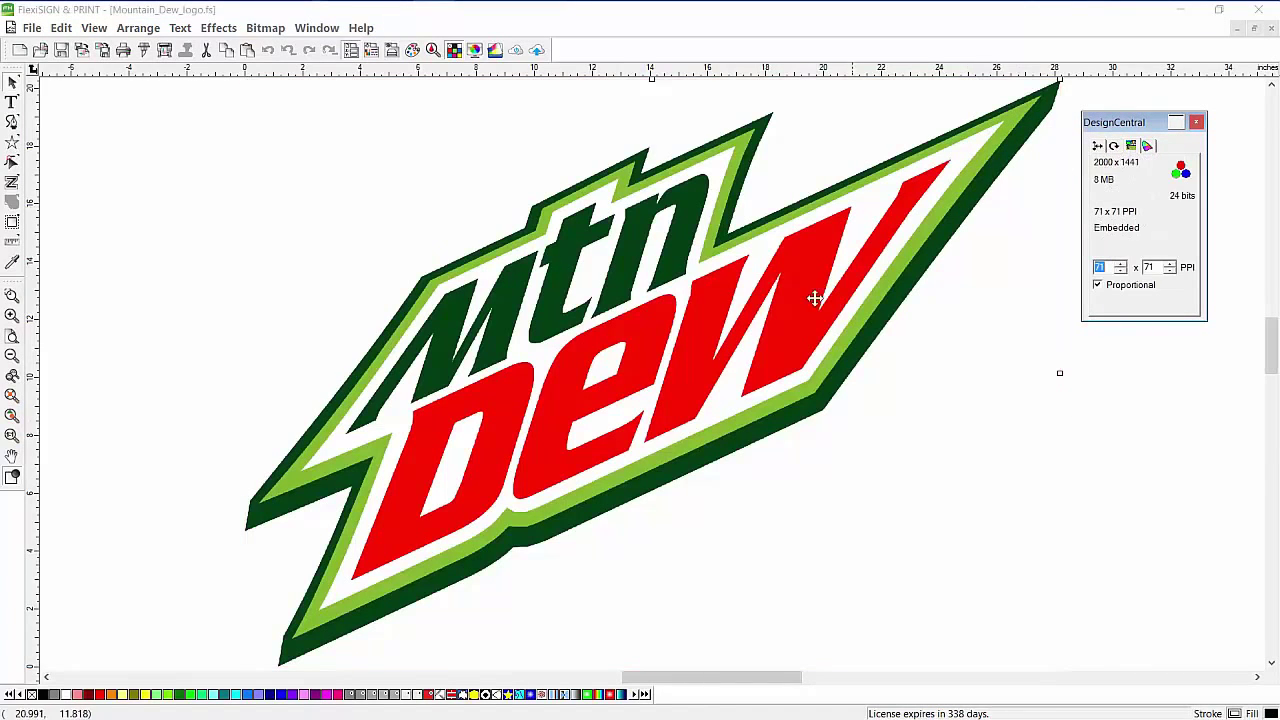
left_click(797, 271)
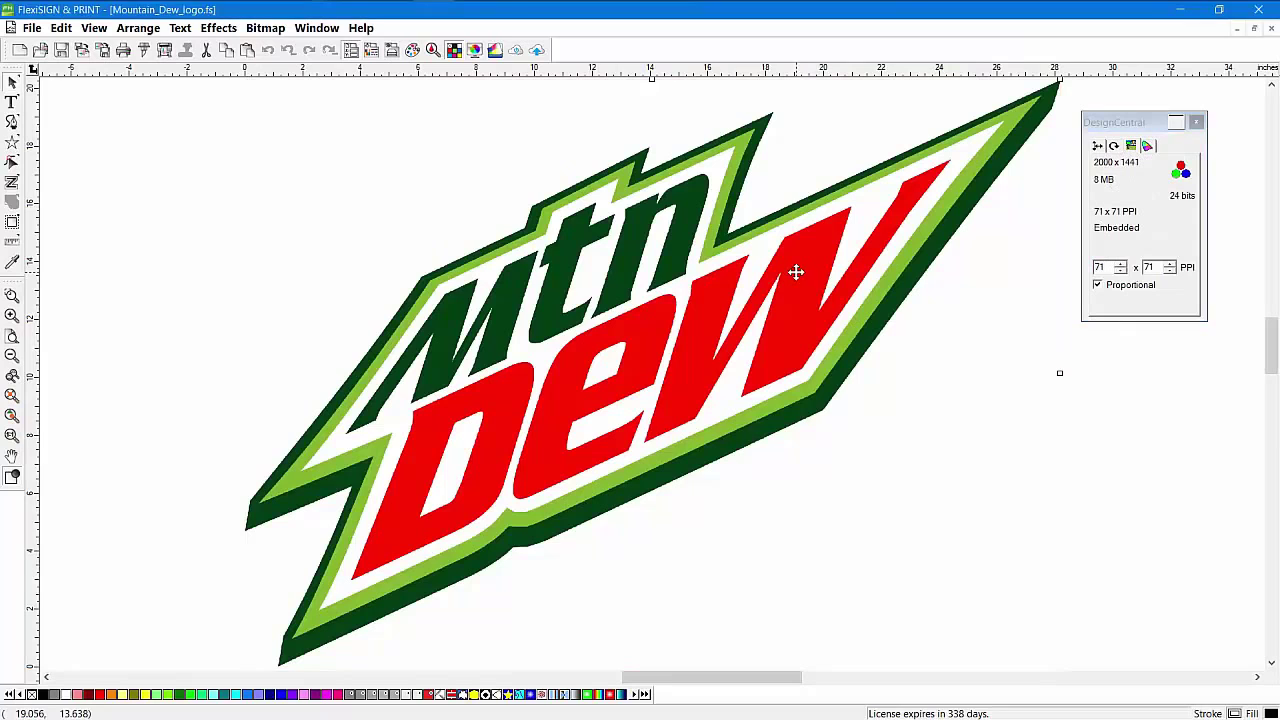
Zoom out and place the logo at the upper left of the page
left_click(12, 355)
left_click_drag(630, 350, 281, 517)
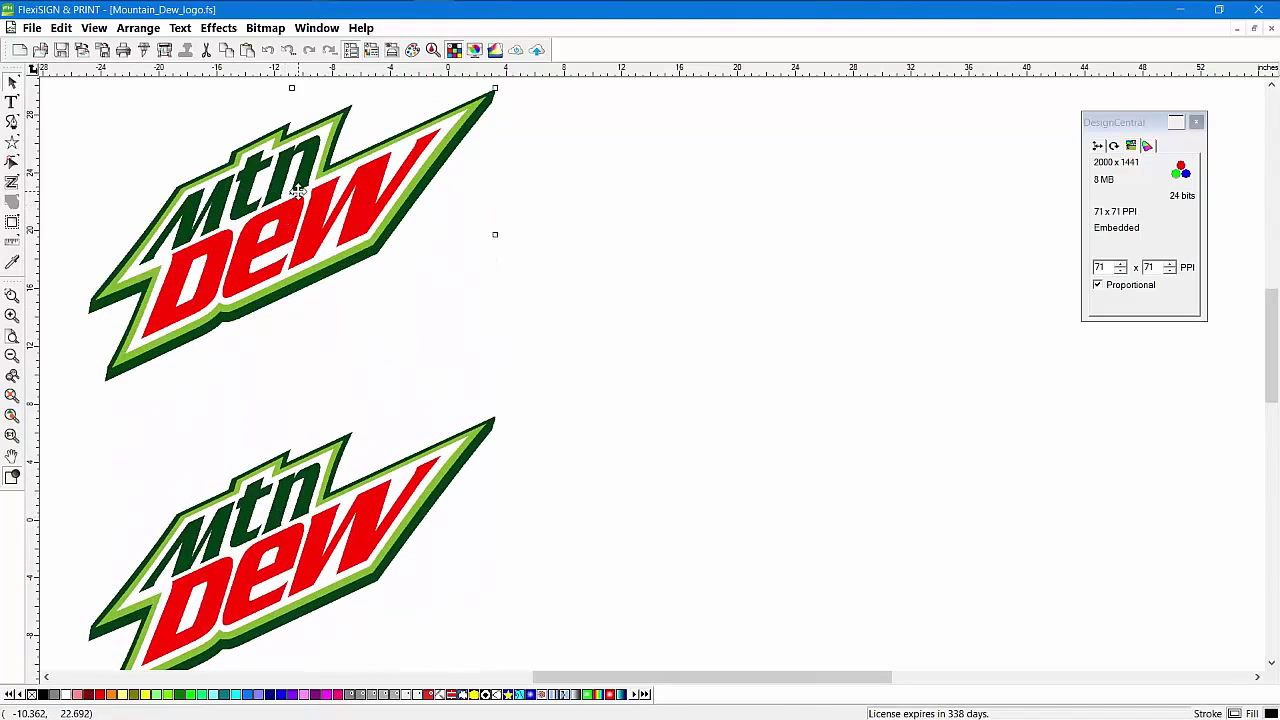
left_click_drag(299, 190, 303, 188)
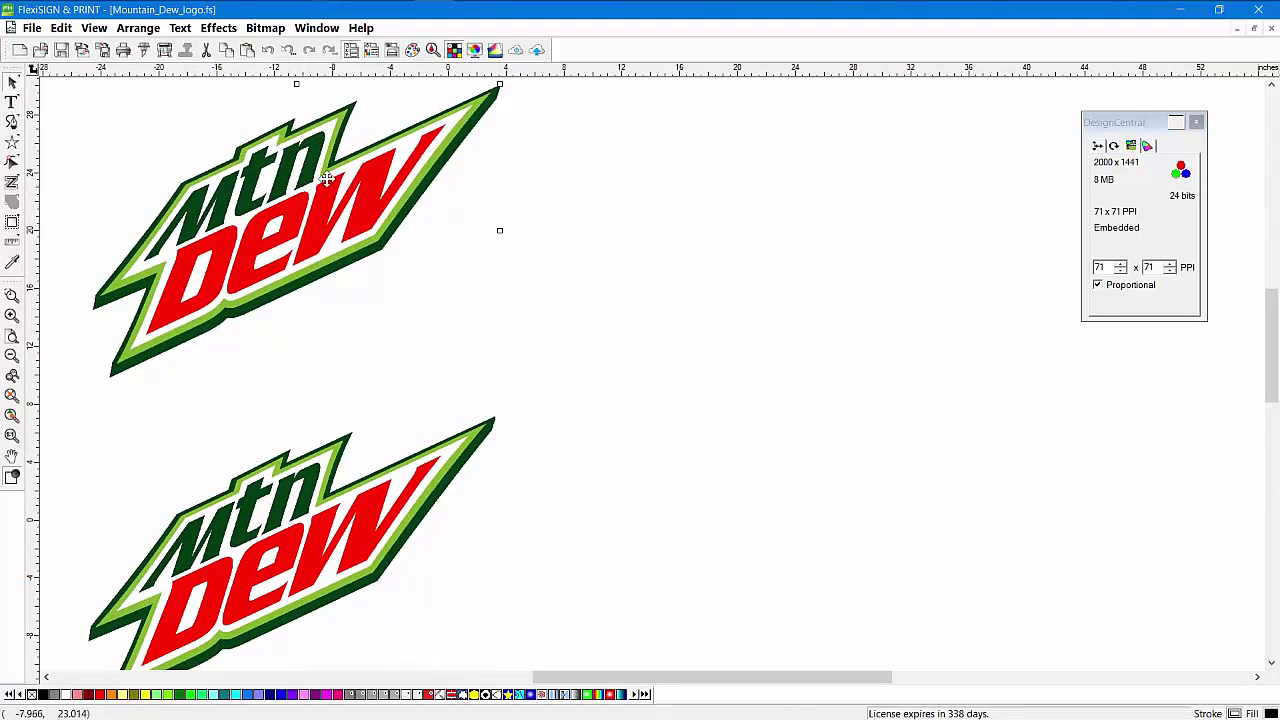
Start a Color Trace and marquee the top Mountain Dew logo
left_click(267, 29)
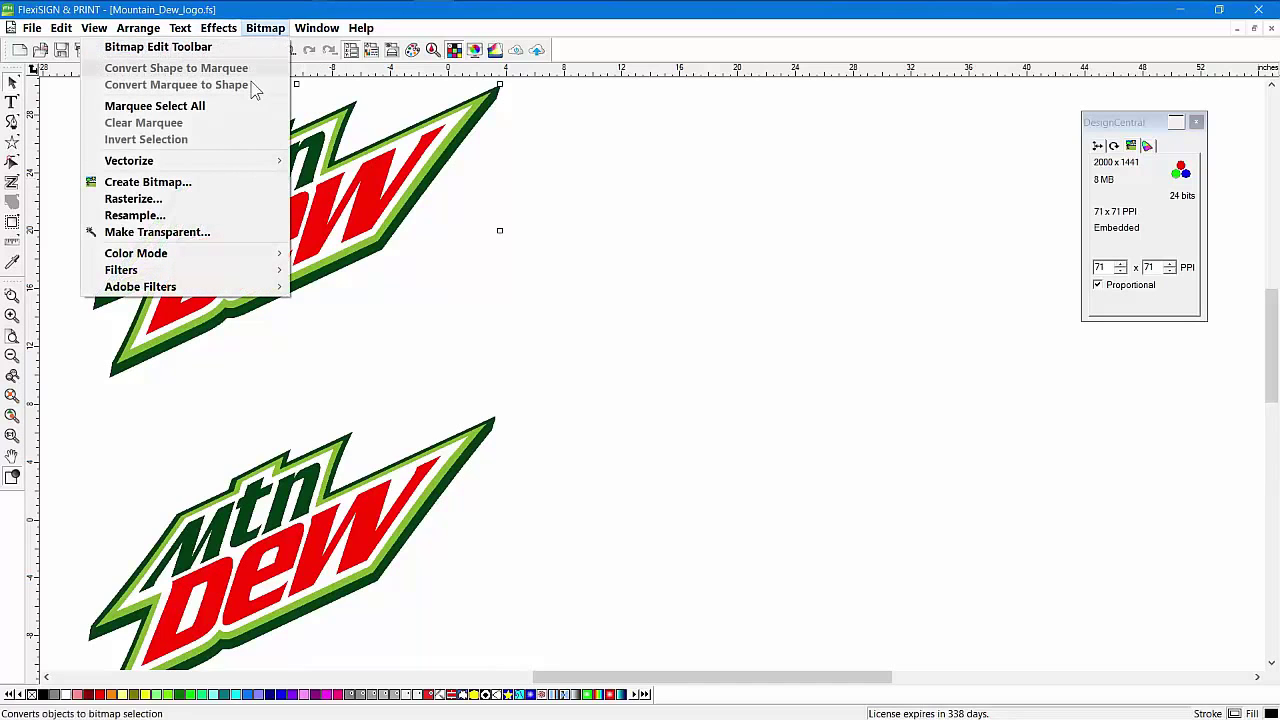
mouse_move(243, 163)
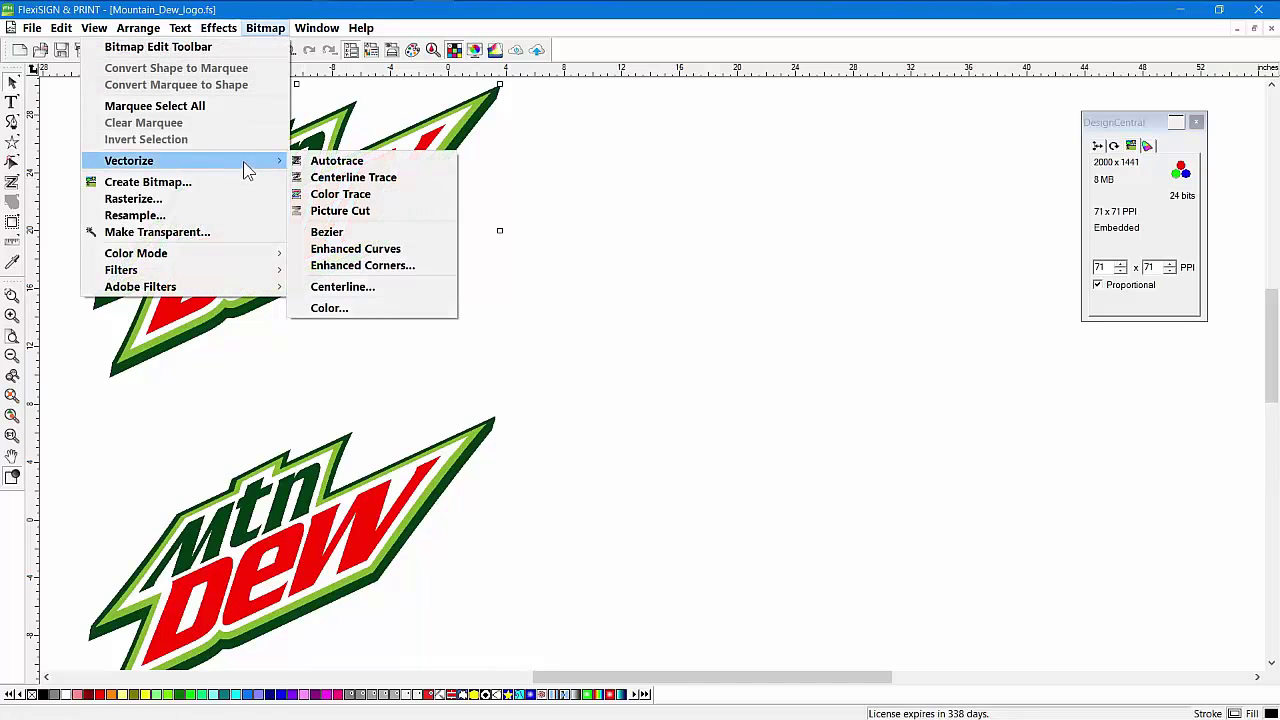
left_click(320, 194)
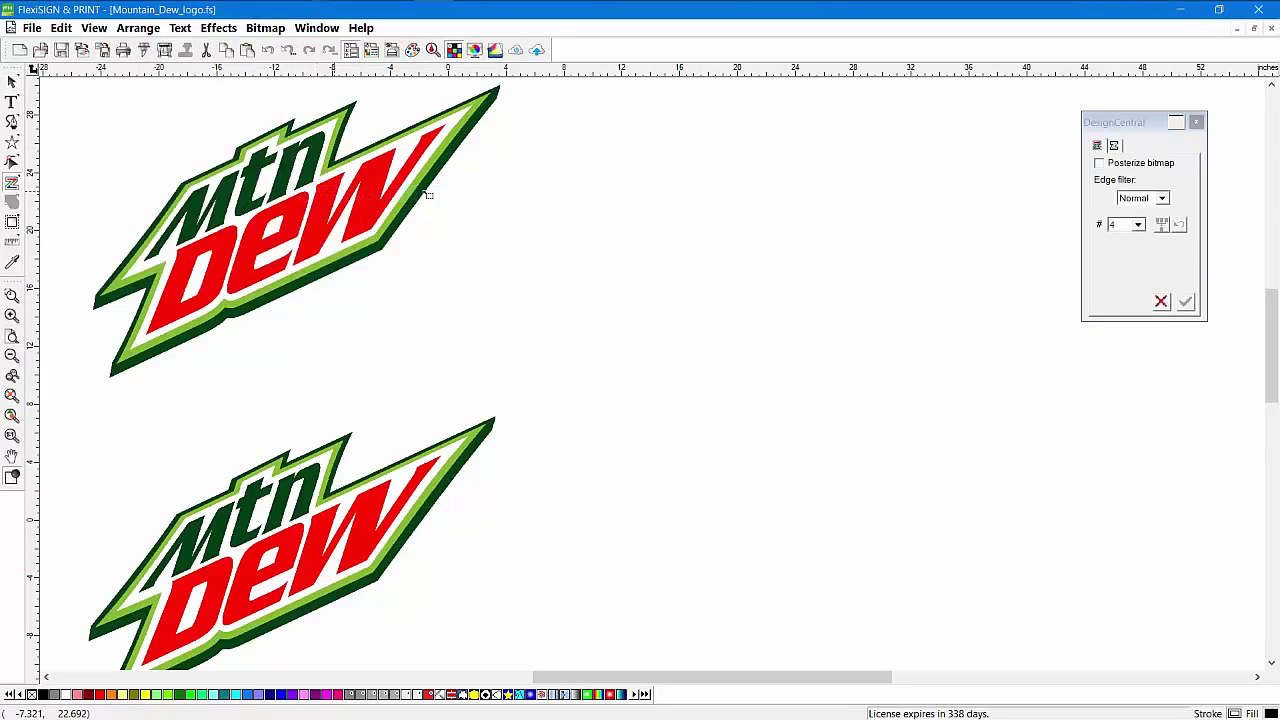
left_click_drag(1115, 125, 740, 118)
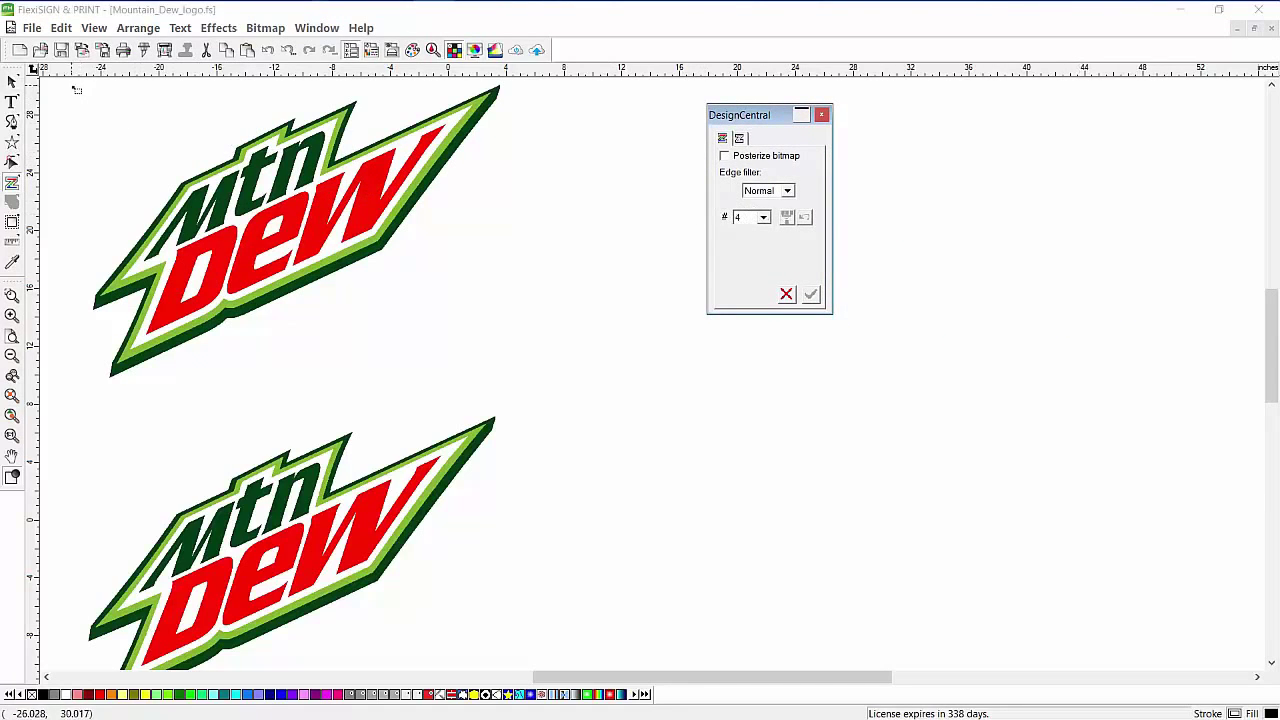
left_click_drag(71, 87, 552, 390)
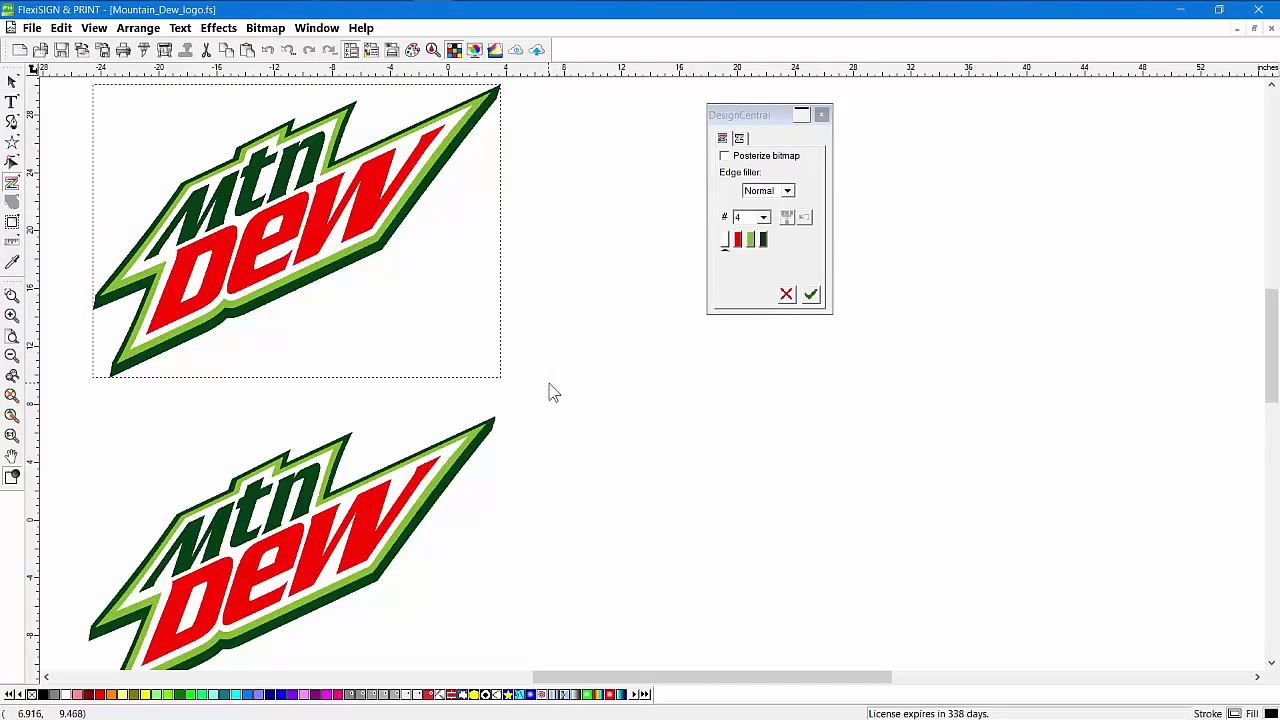
Set posterize colours to 4, review the Autotrace tab, and apply the trace to the top logo
left_click(764, 218)
left_click(754, 246)
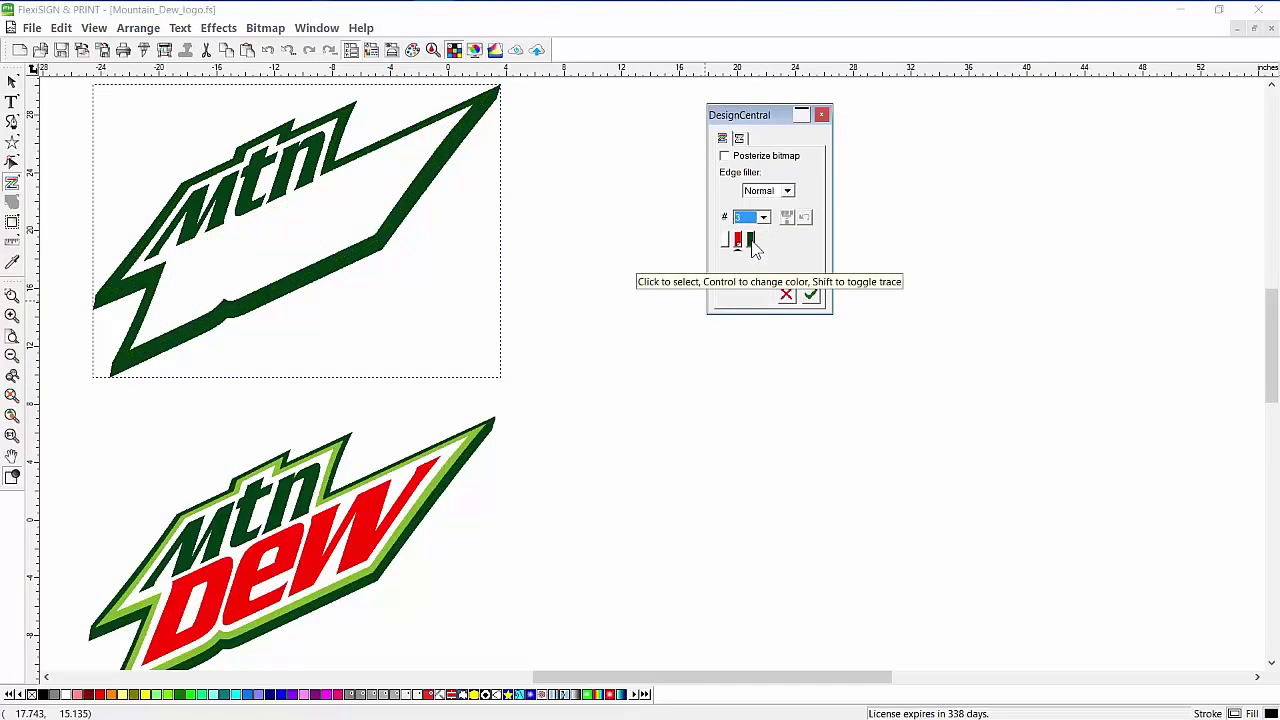
left_click(764, 218)
left_click(756, 260)
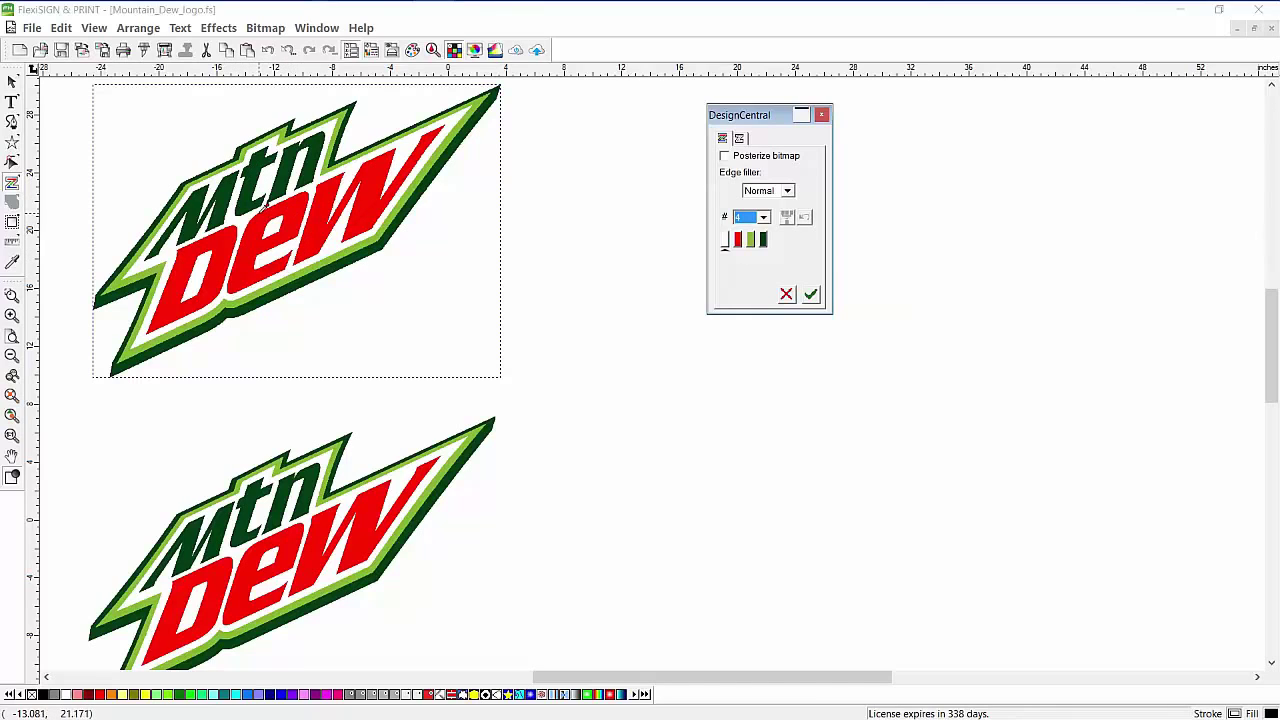
left_click(740, 139)
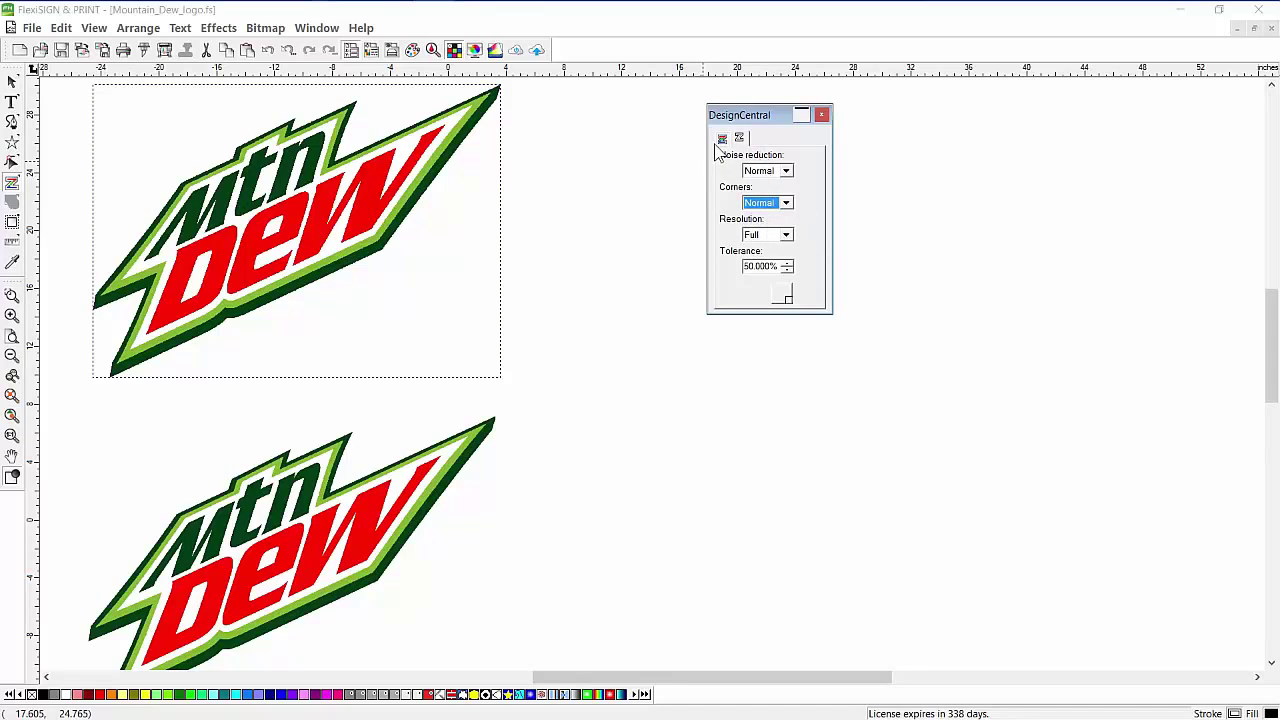
left_click(723, 140)
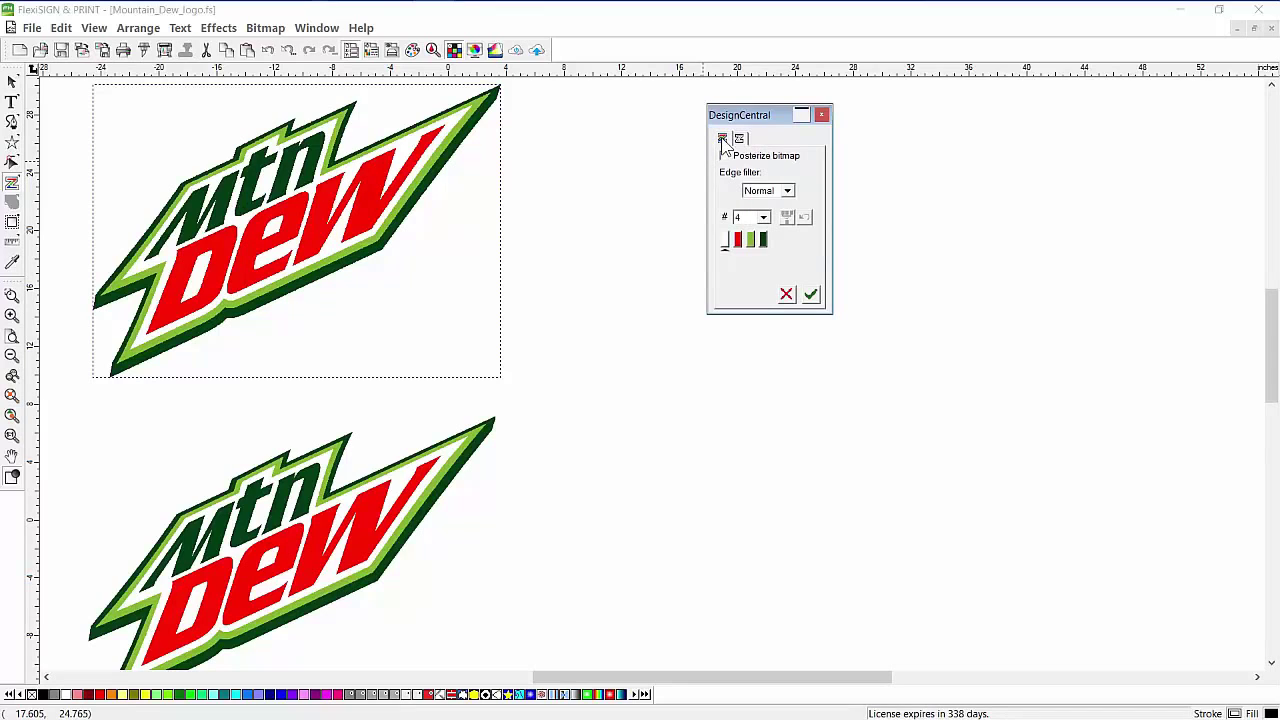
left_click(811, 295)
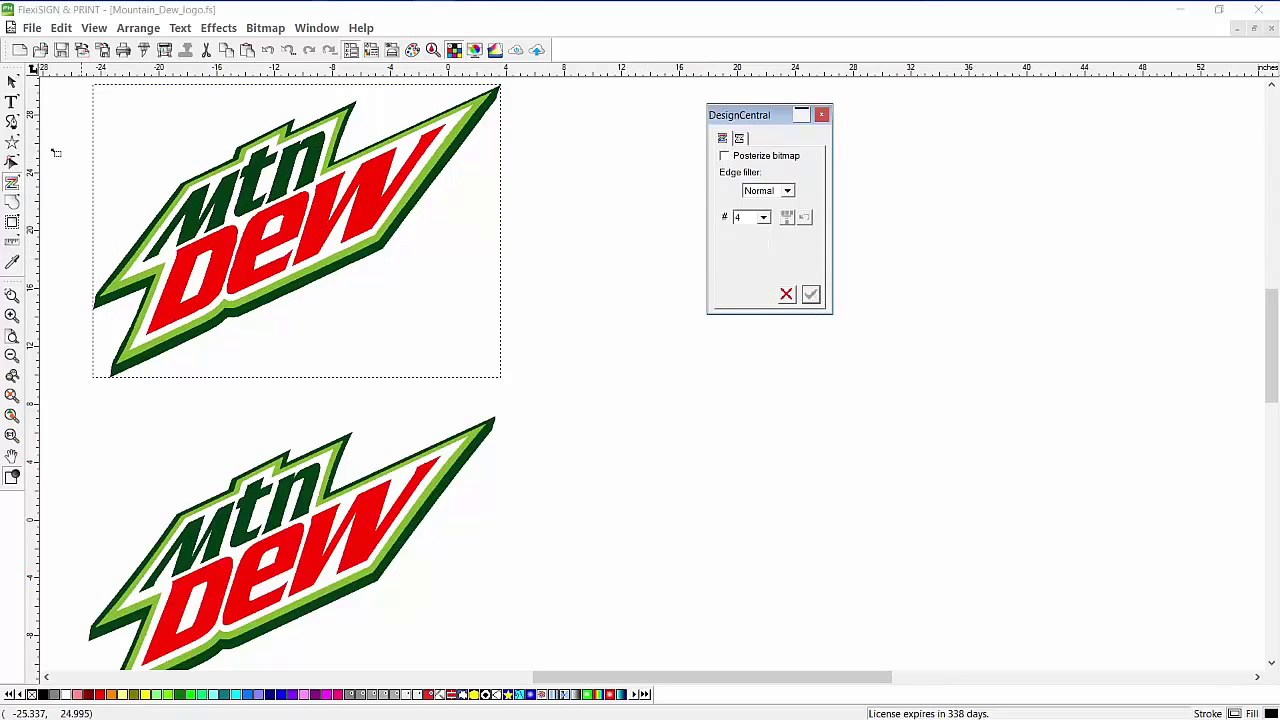
left_click(12, 81)
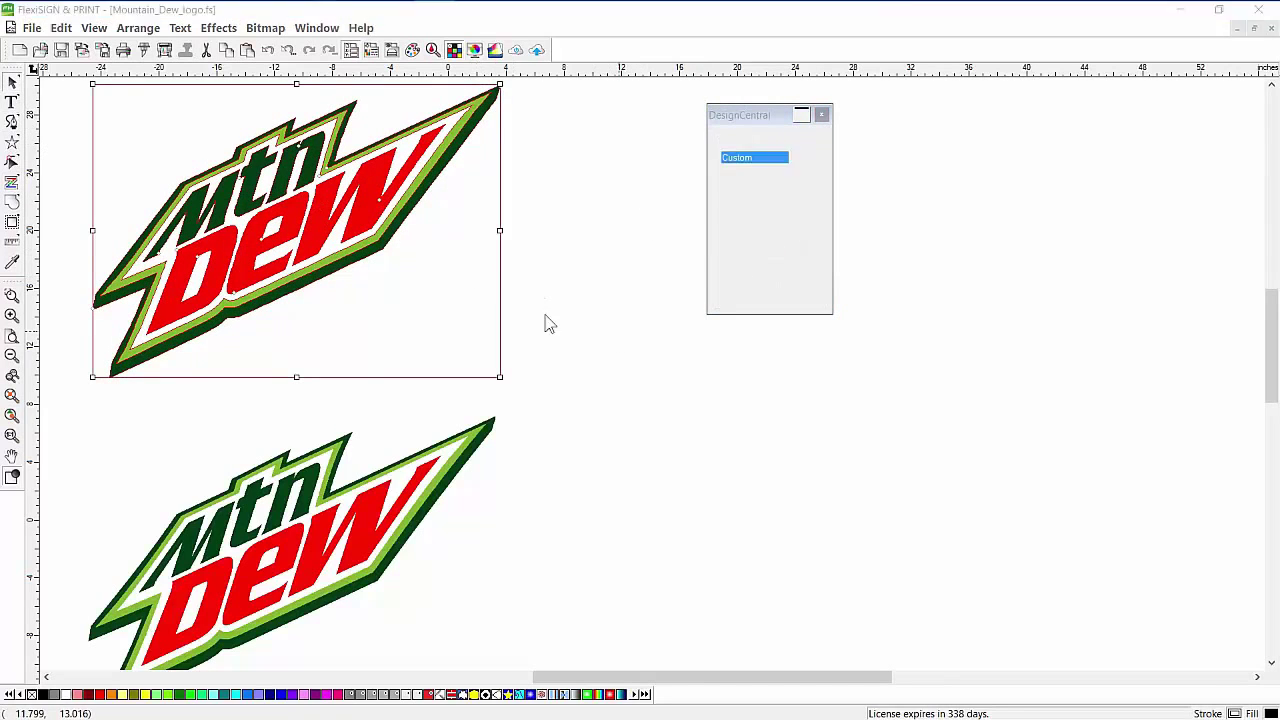
left_click(452, 302)
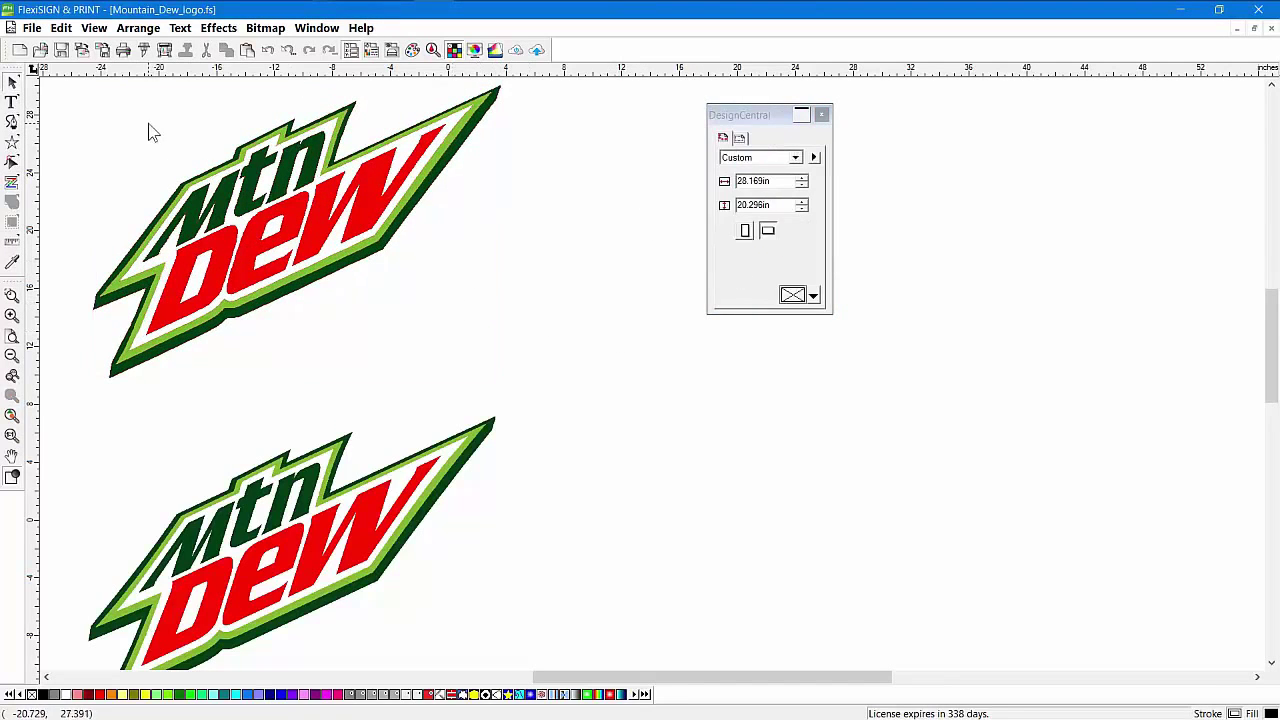
left_click_drag(462, 238, 1000, 223)
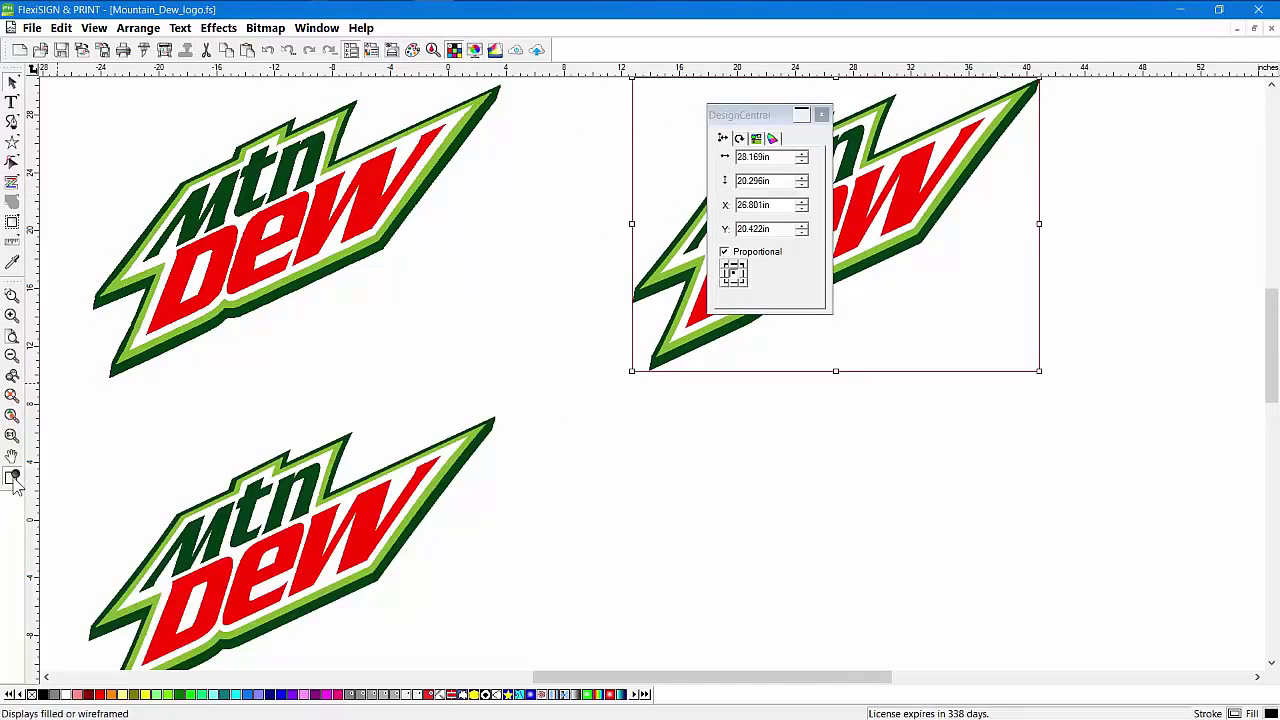
left_click(307, 230)
left_click(12, 476)
left_click(258, 268)
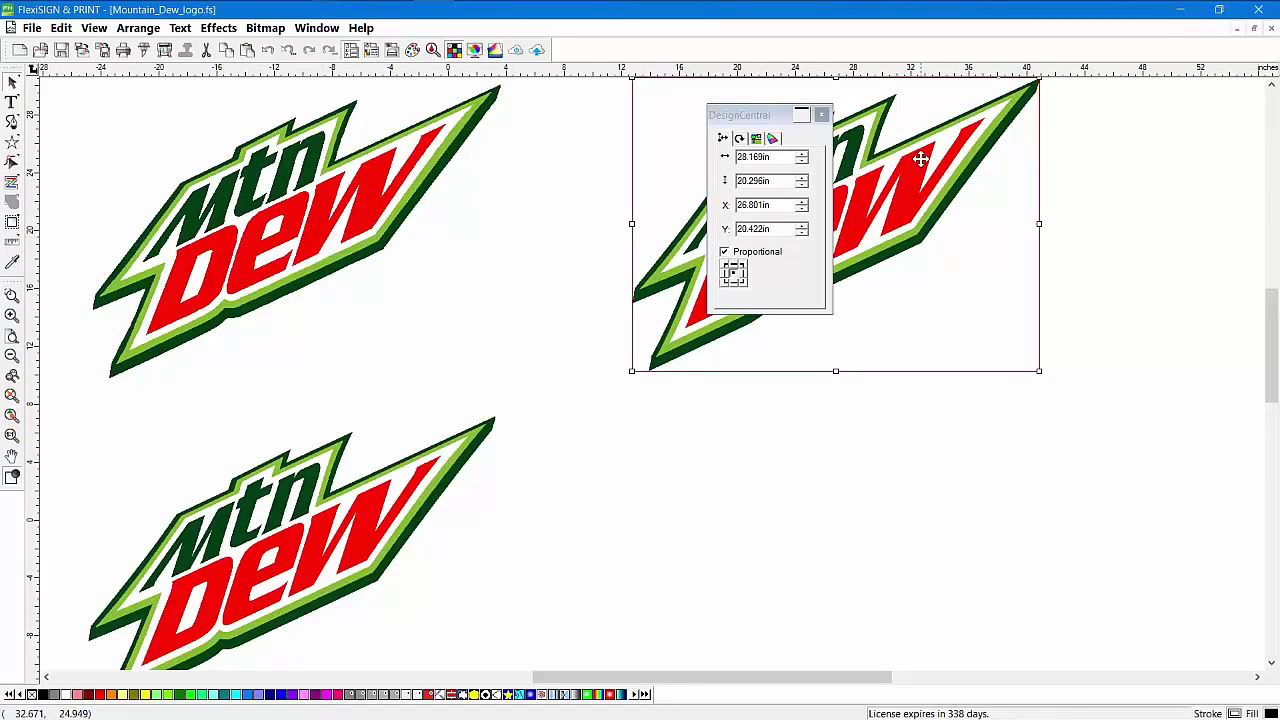
scroll(383, 496, "down", 2)
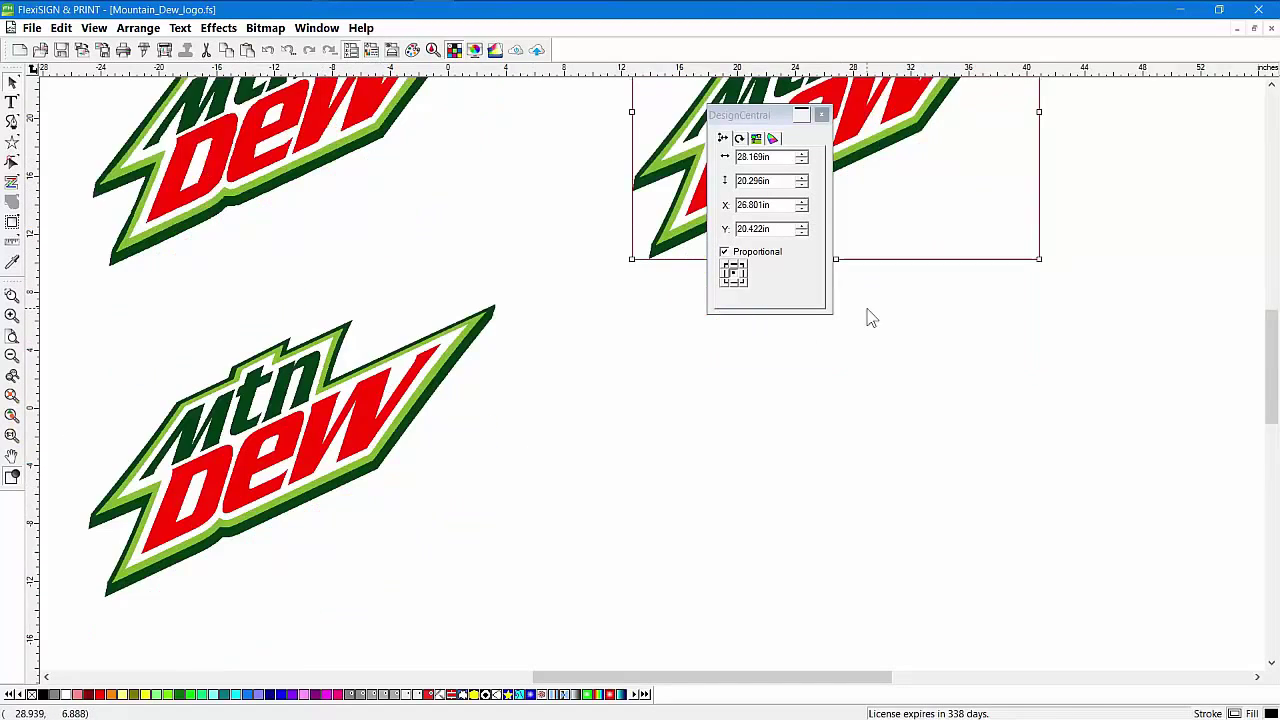
scroll(915, 228, "up", 2)
key("Delete")
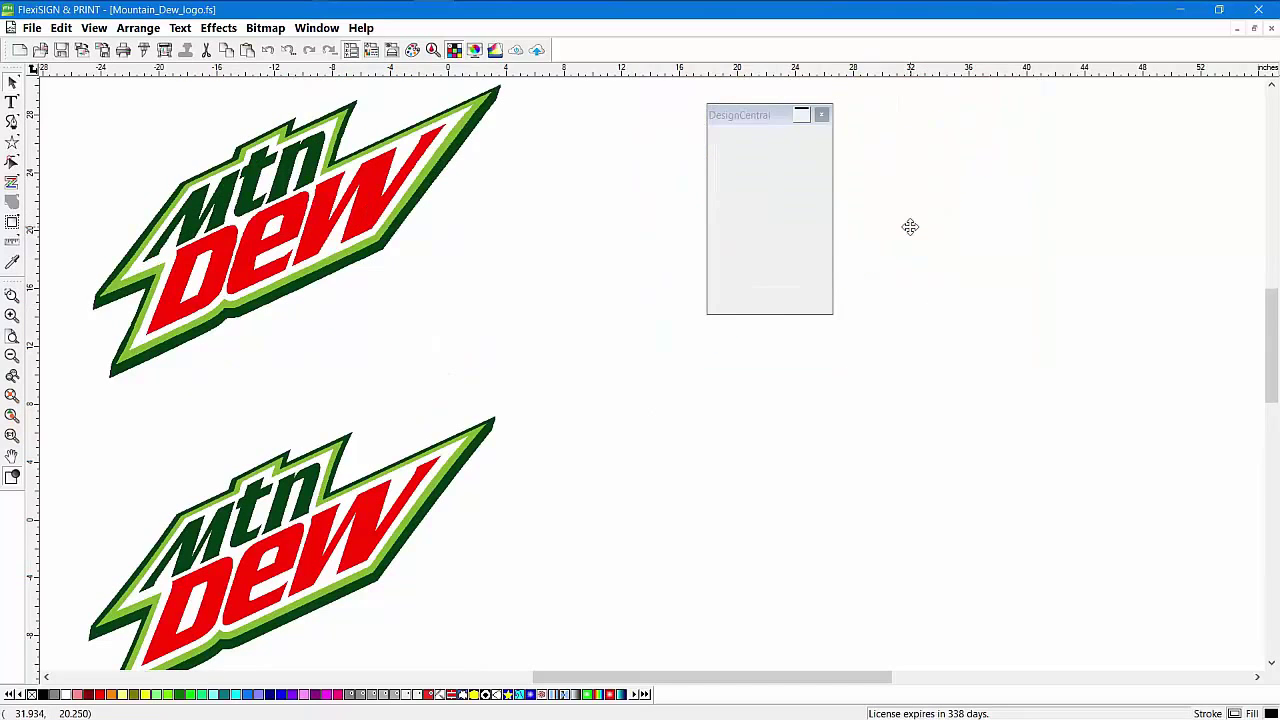
left_click(357, 501)
scroll(593, 357, "down", 2)
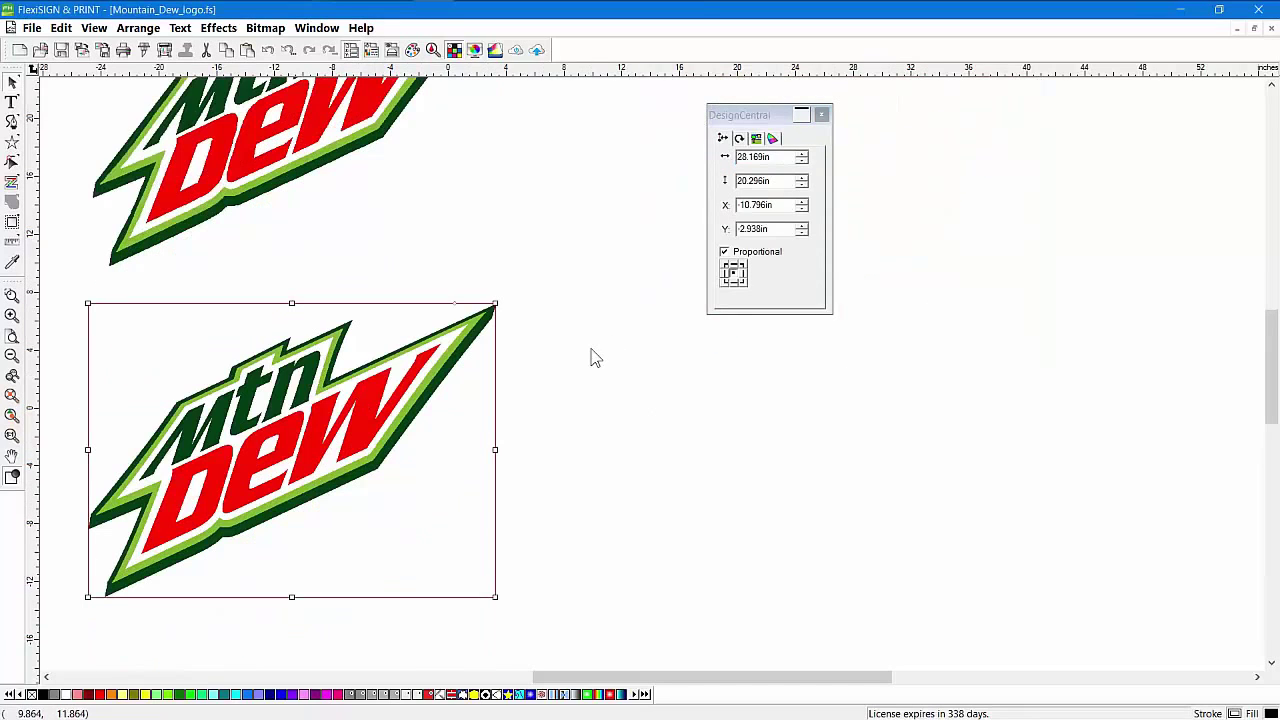
Open Color Vectorization for the lower logo and set Posterize to Manual
left_click(266, 29)
mouse_move(251, 162)
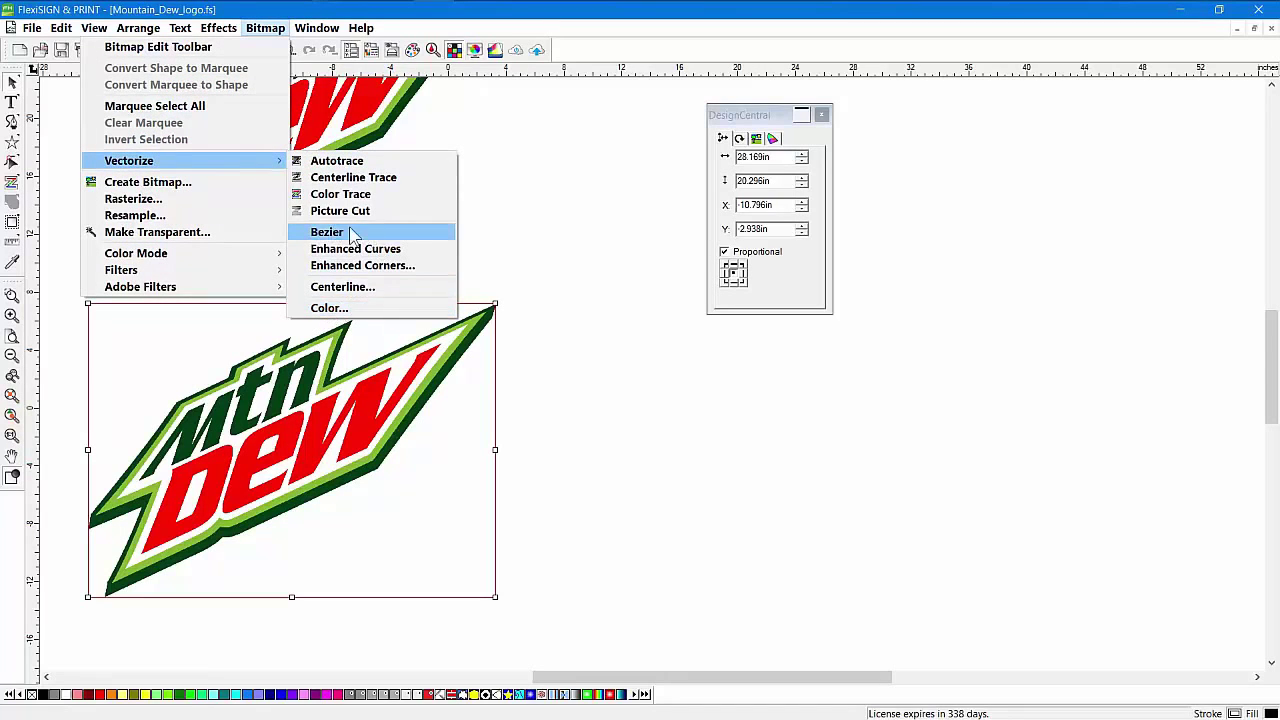
left_click(330, 309)
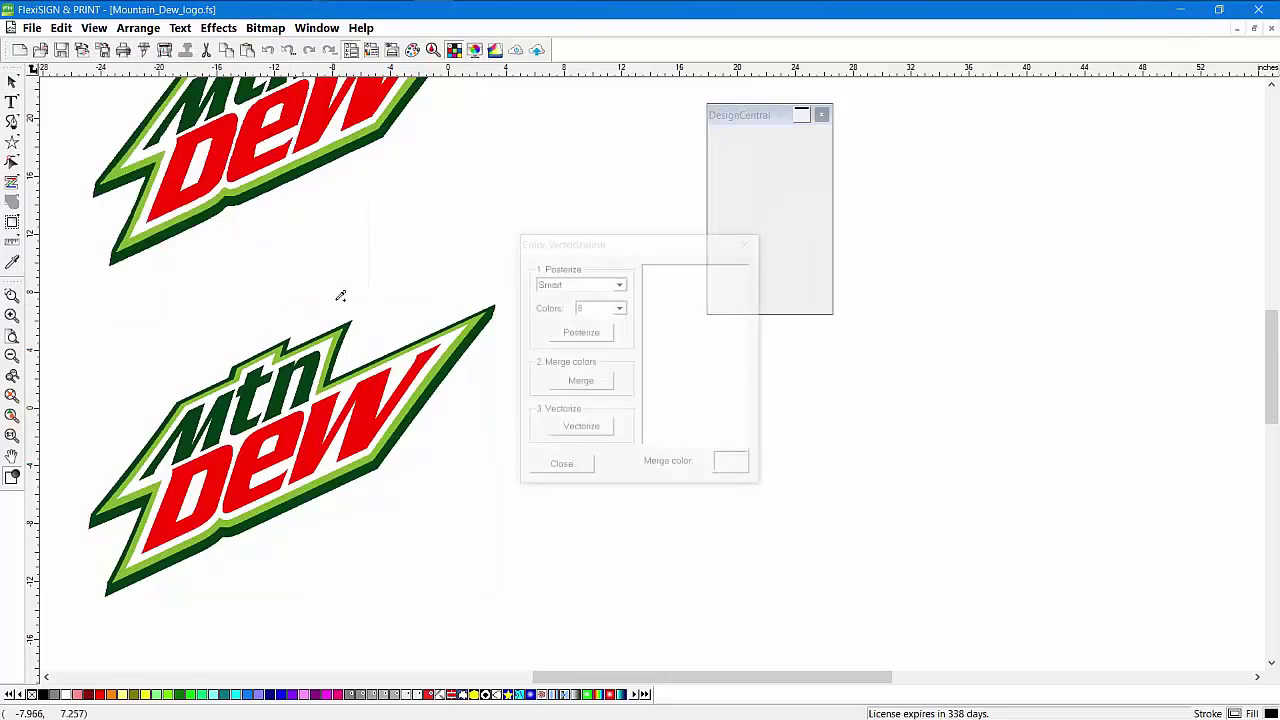
left_click_drag(613, 249, 711, 212)
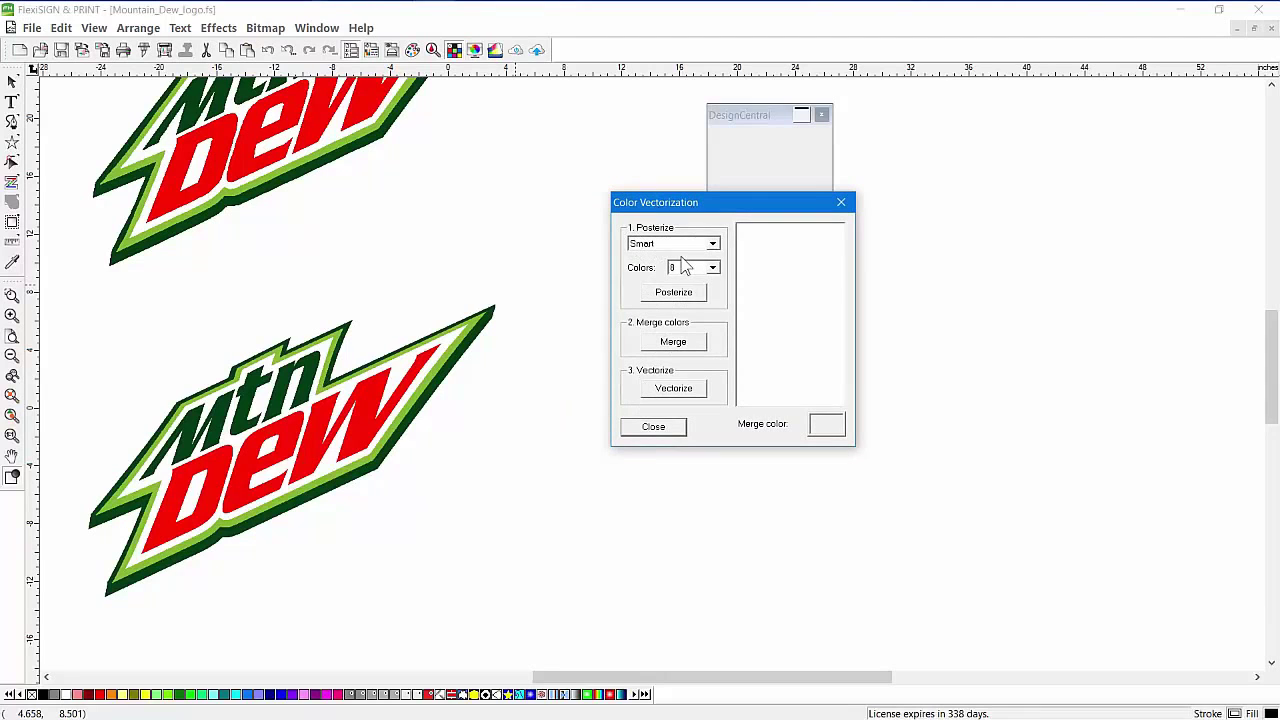
left_click(665, 245)
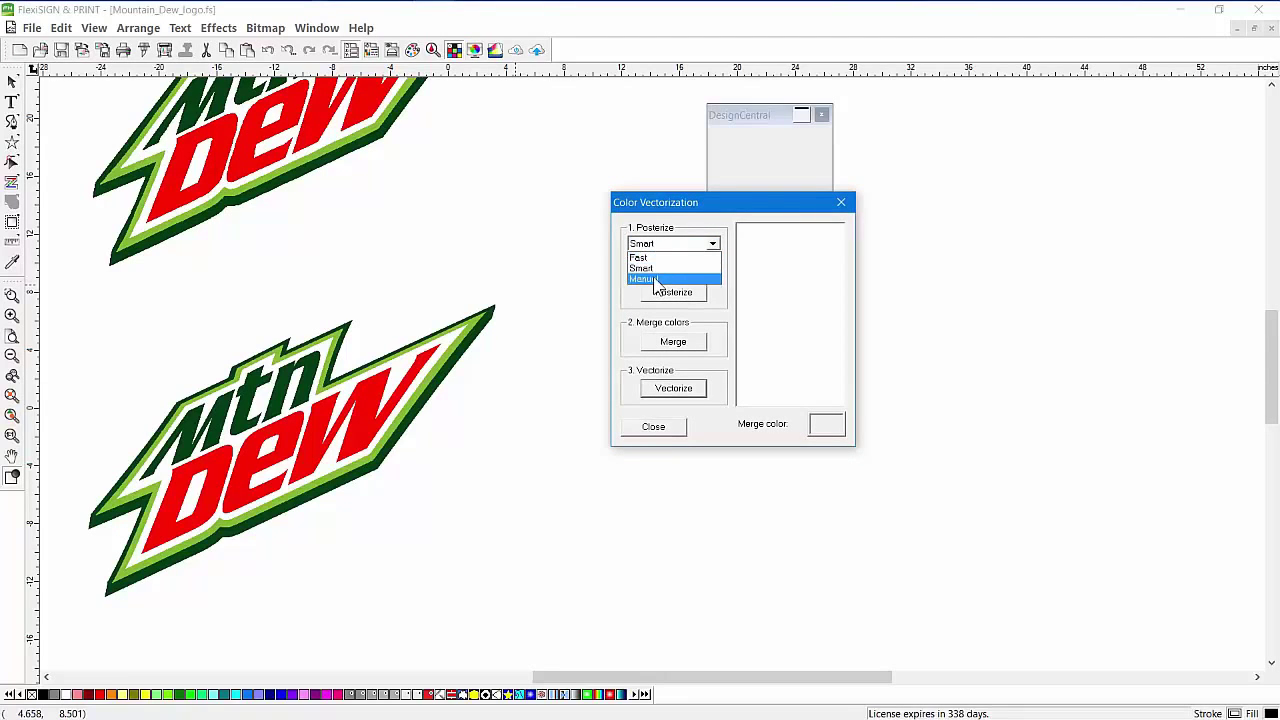
left_click(656, 280)
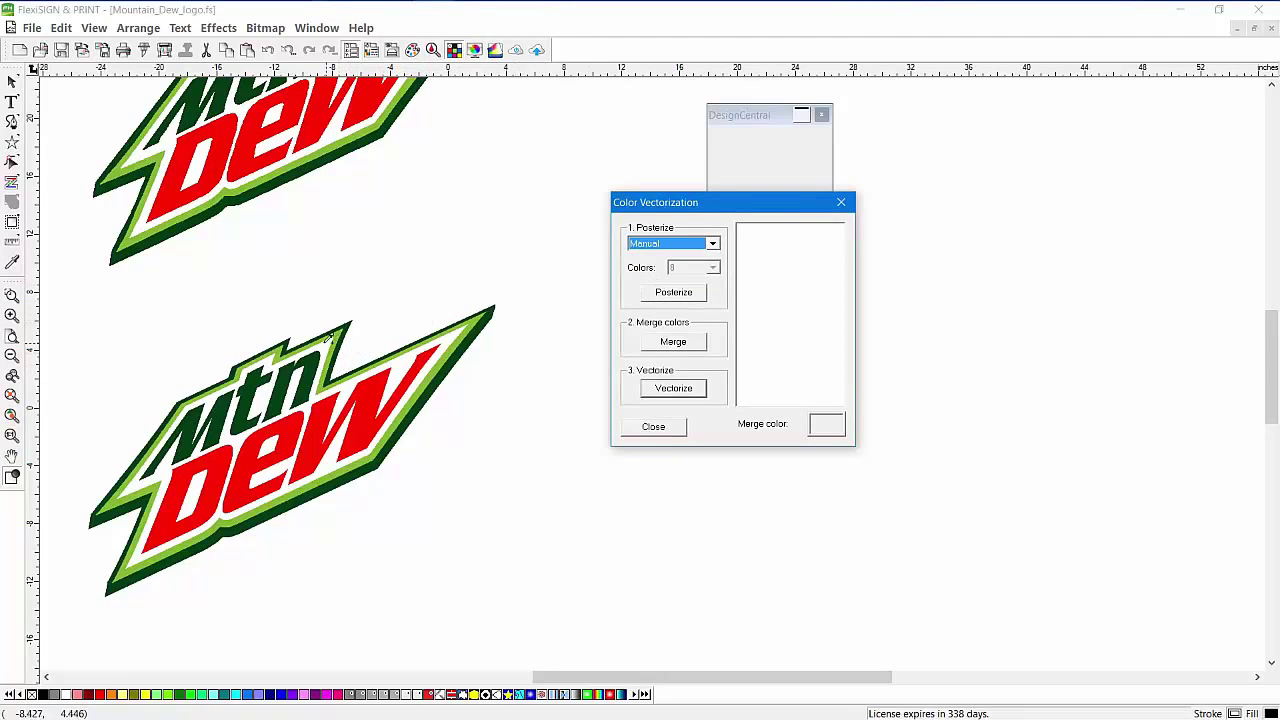
Posterize the logo to its dark green, light green and red, then vectorize it
left_click(344, 335)
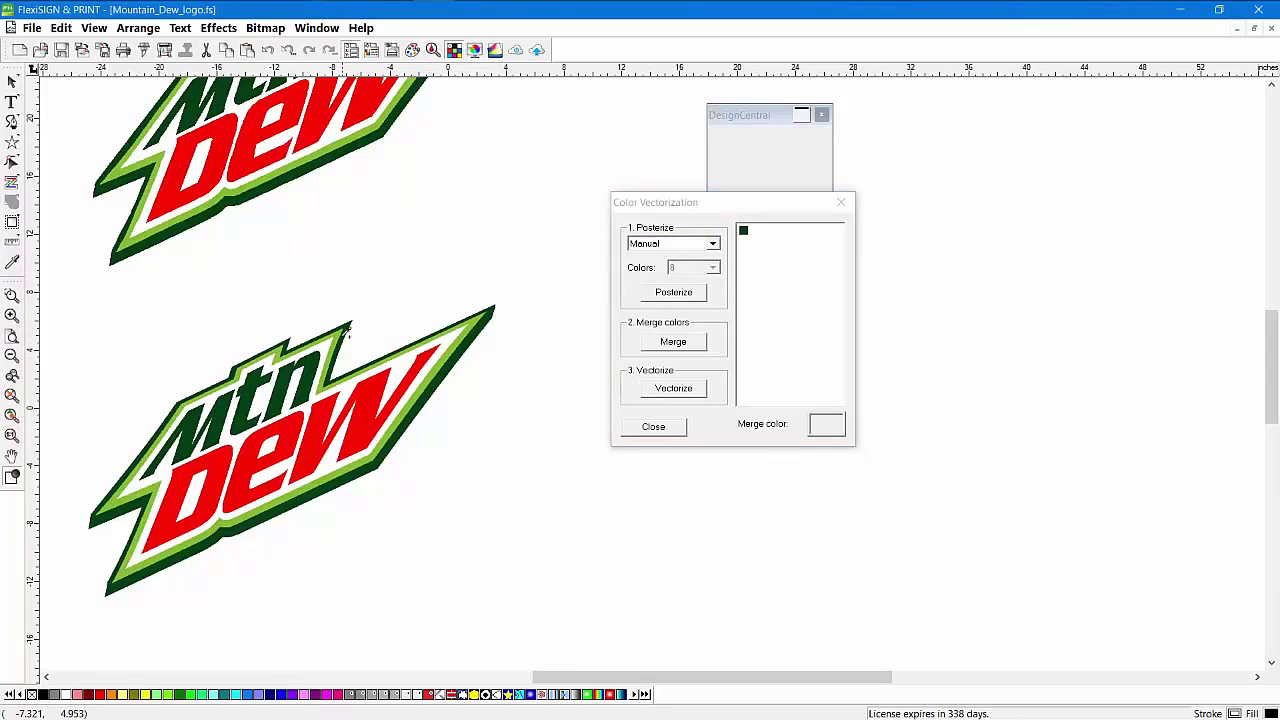
left_click(332, 344)
left_click(323, 436)
left_click(675, 291)
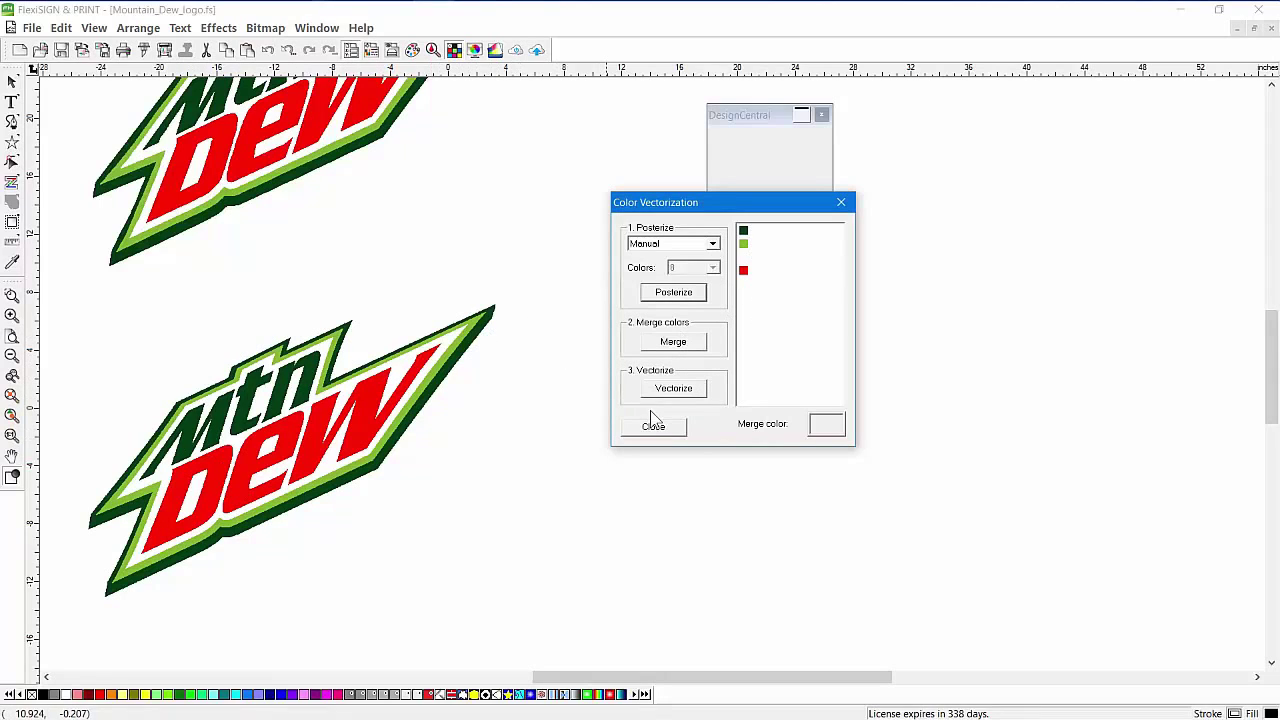
left_click(674, 389)
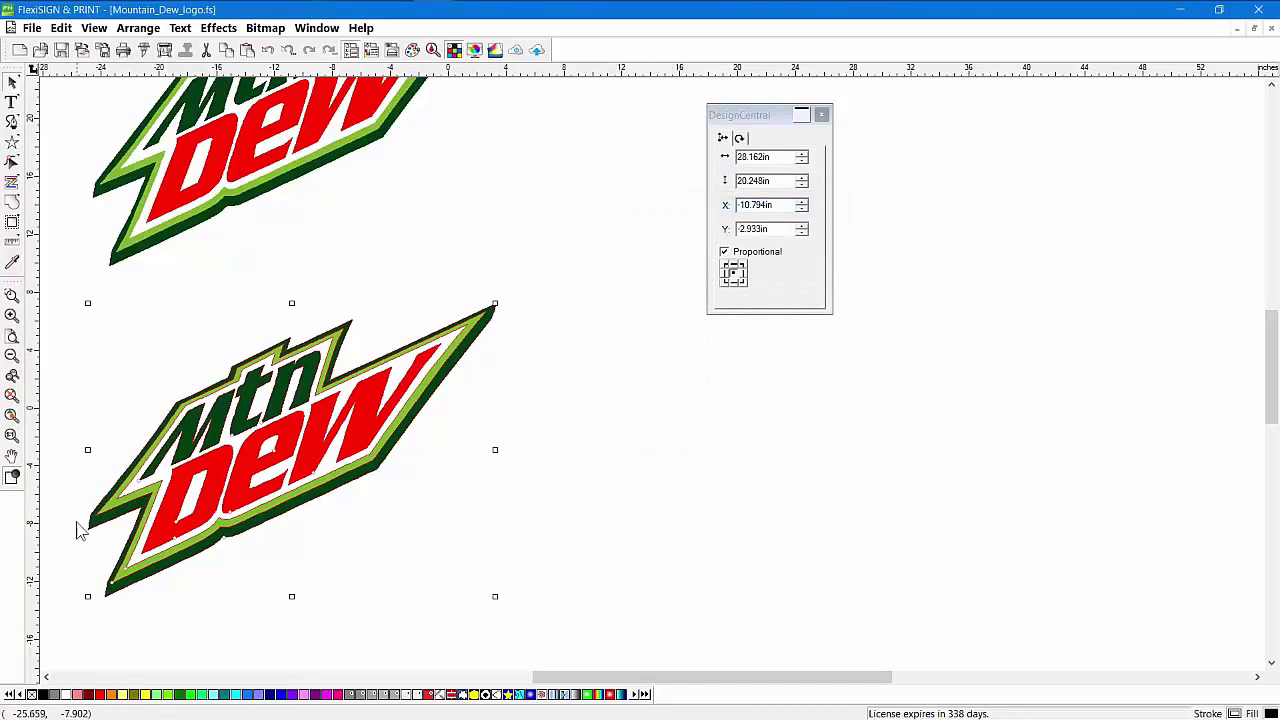
left_click(11, 479)
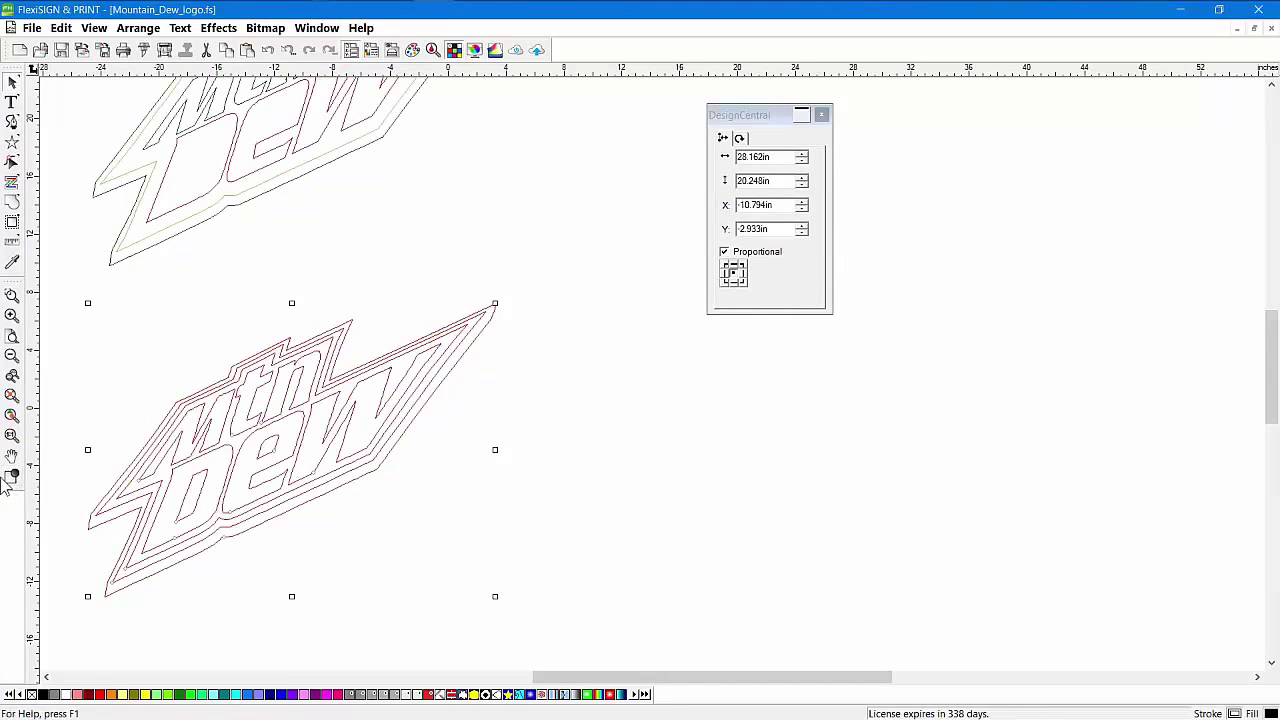
left_click(11, 479)
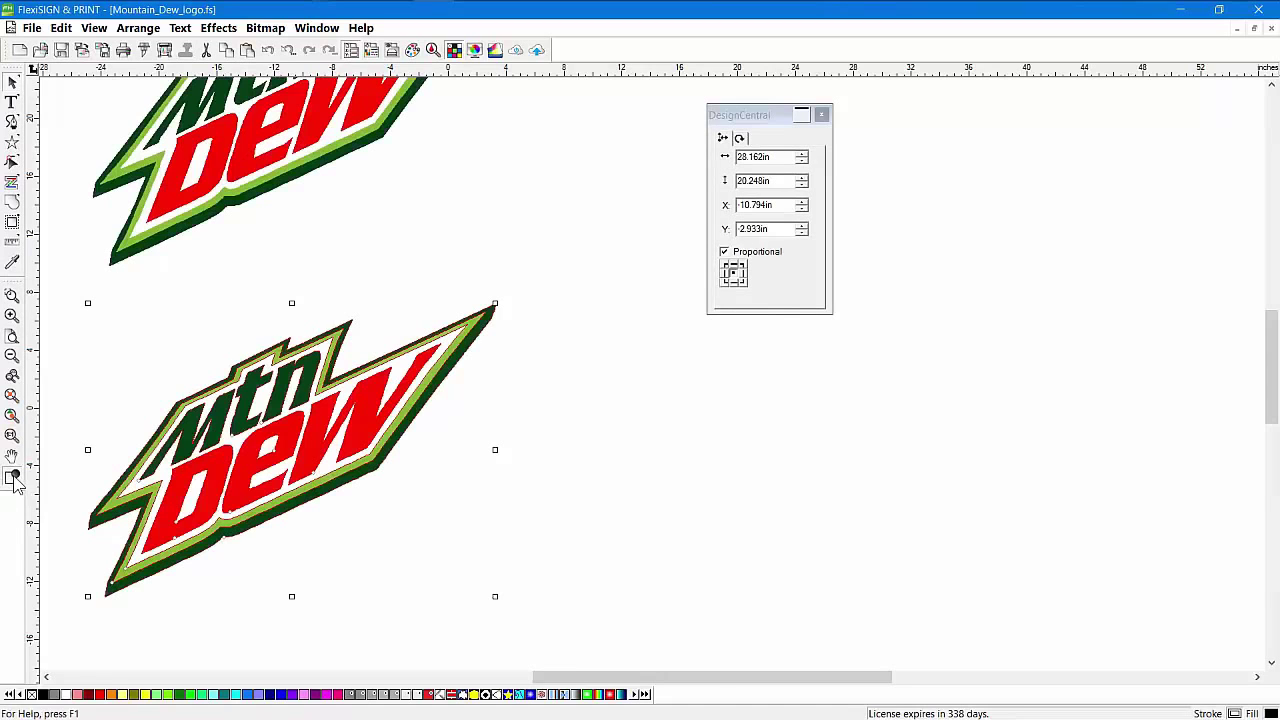
left_click(668, 458)
left_click(12, 415)
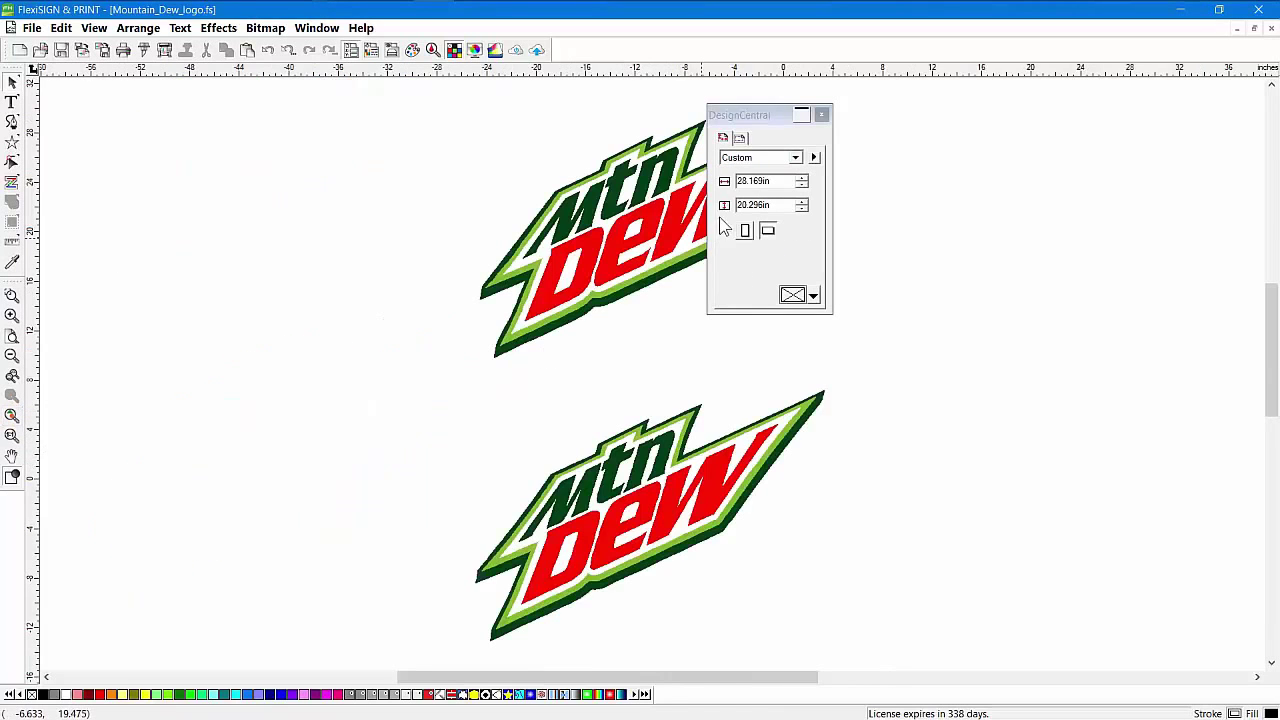
left_click_drag(757, 118, 1068, 147)
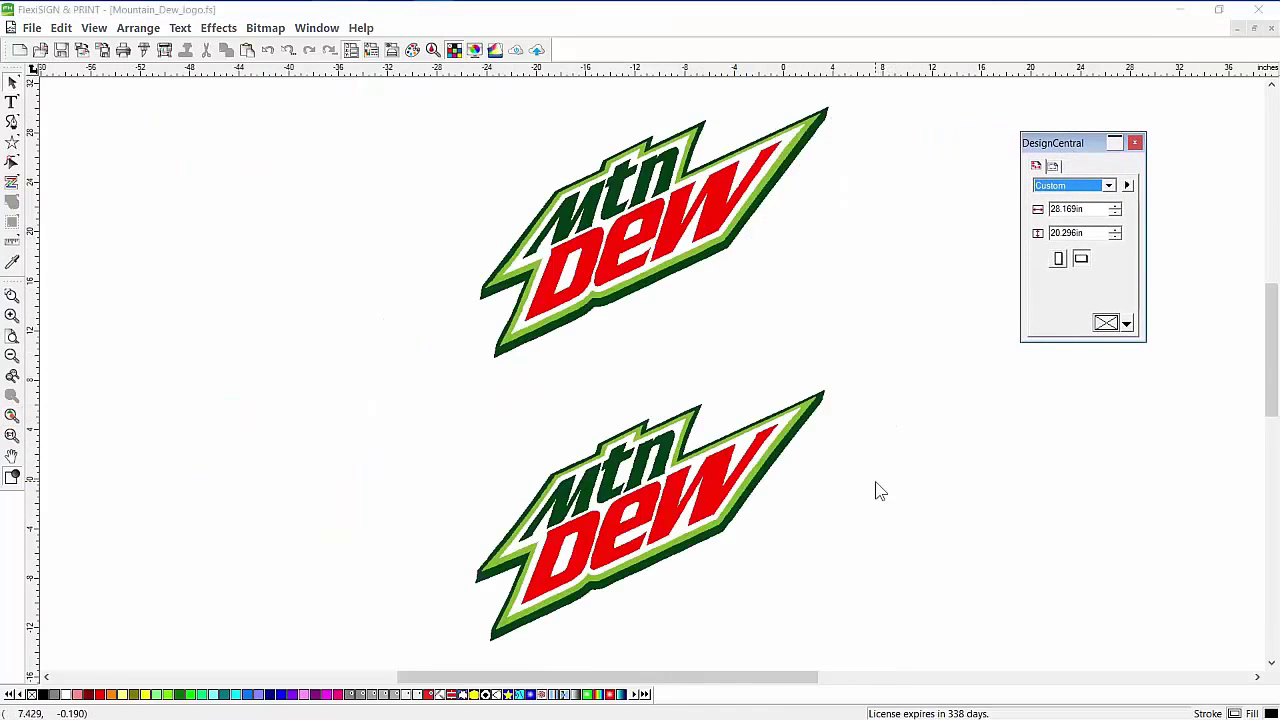
left_click(12, 296)
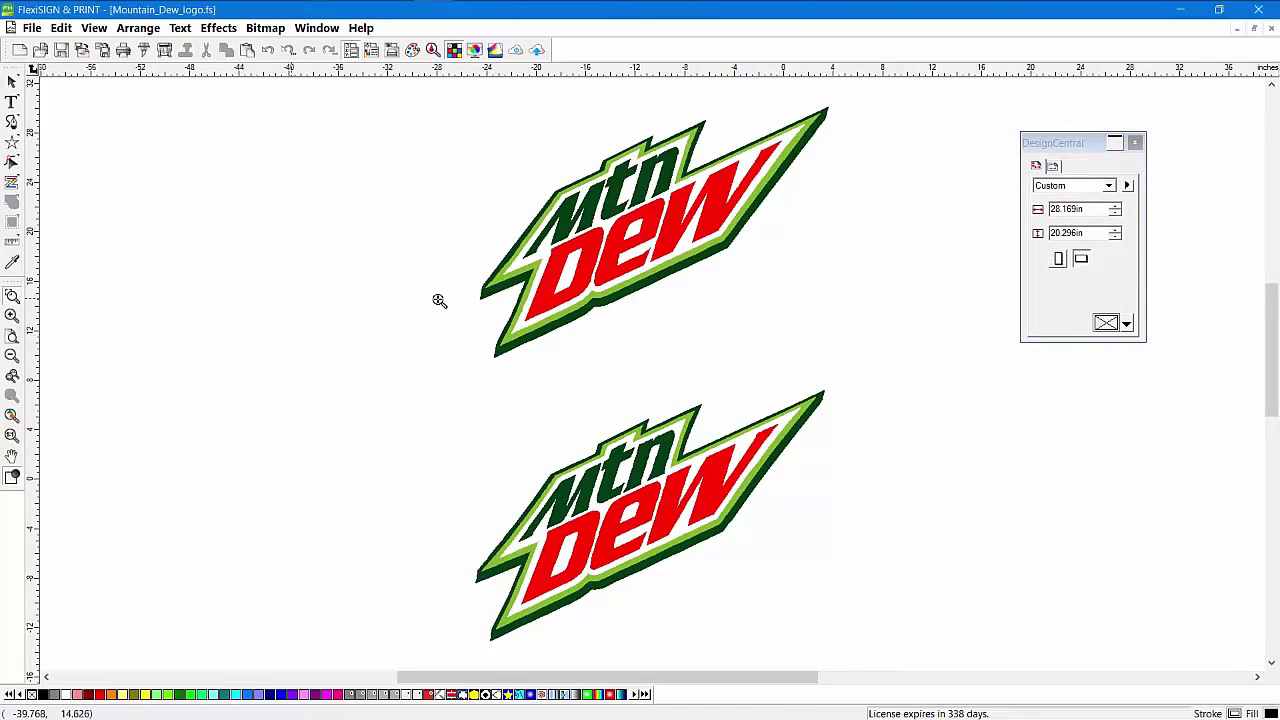
left_click_drag(703, 122, 830, 195)
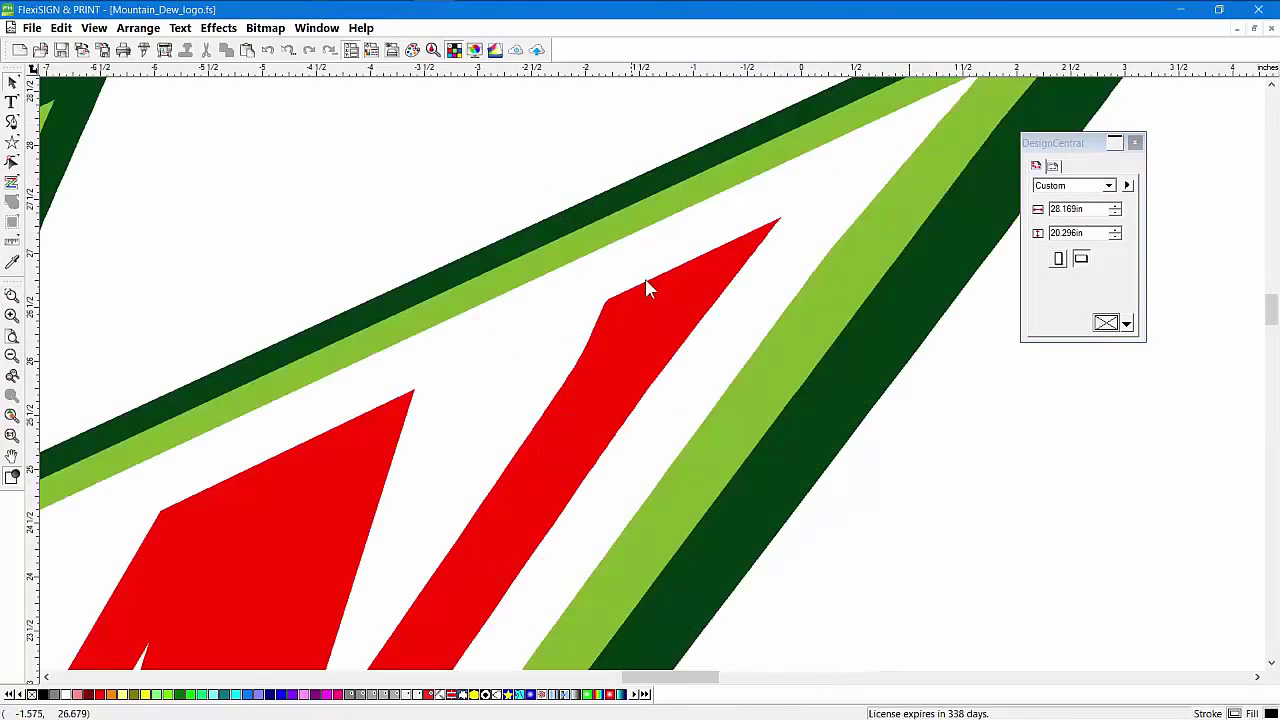
scroll(903, 420, "down", 15)
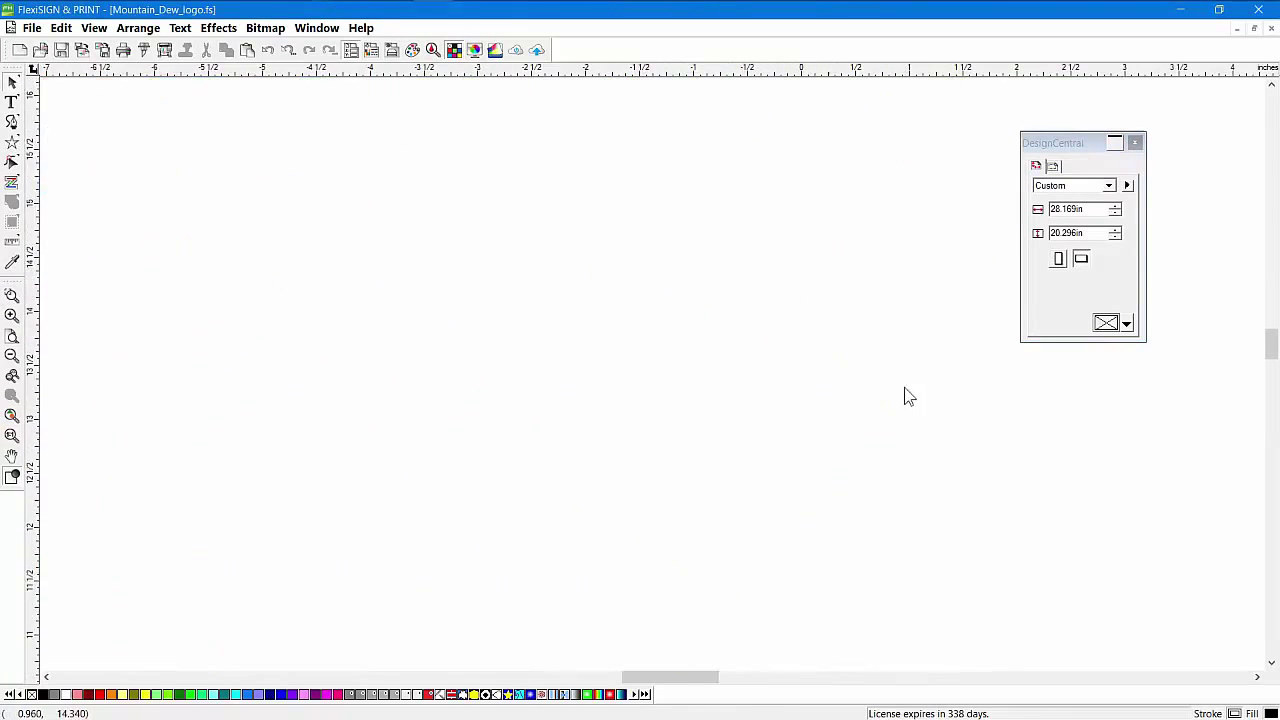
scroll(896, 391, "down", 1)
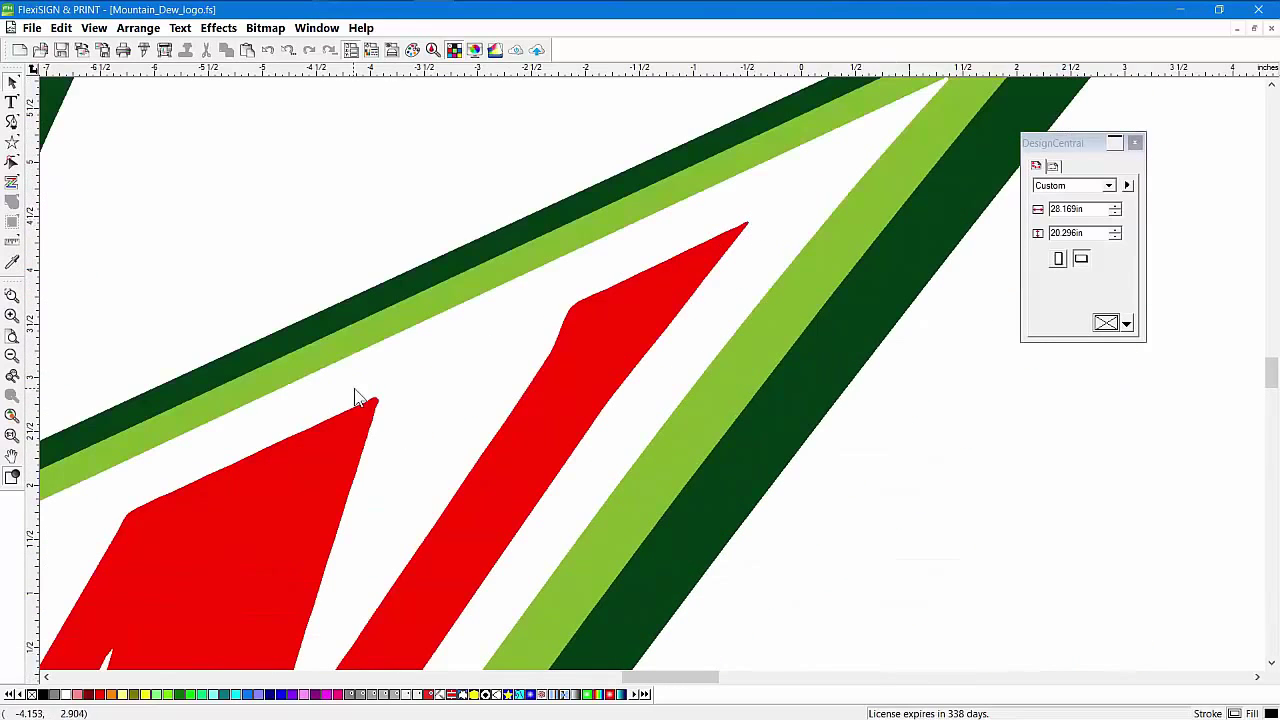
scroll(390, 410, "up", 20)
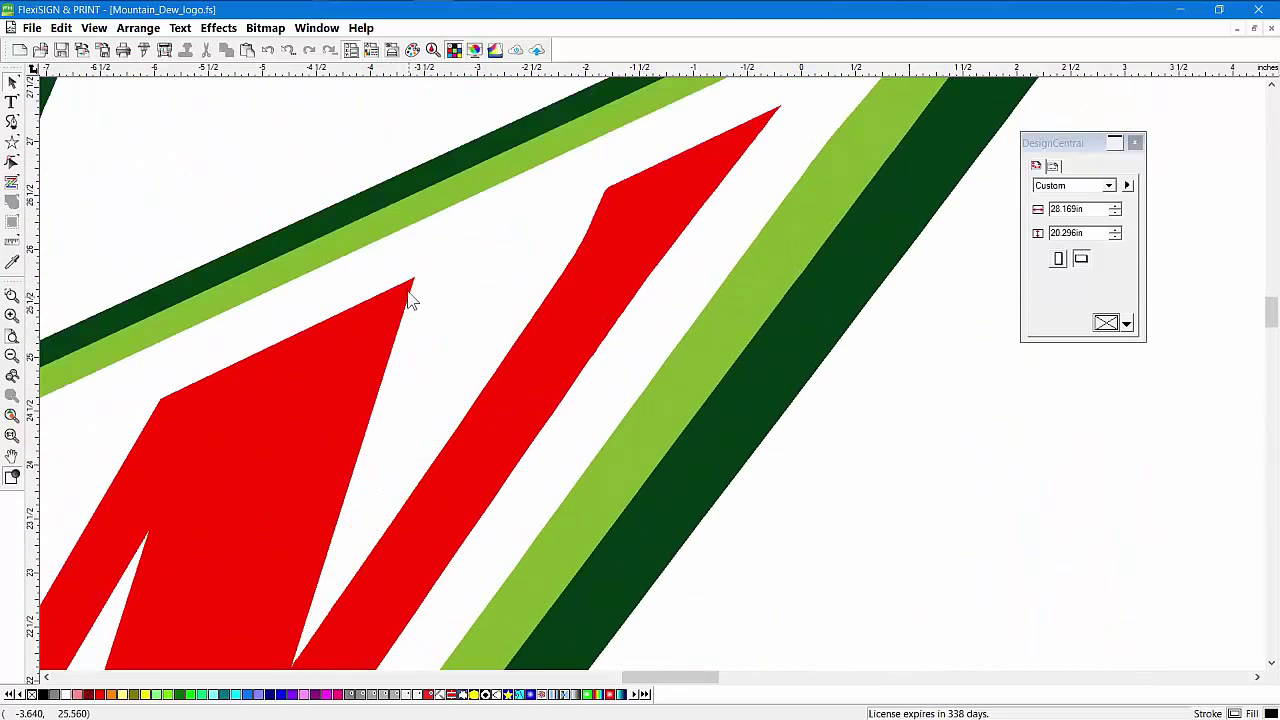
left_click(12, 414)
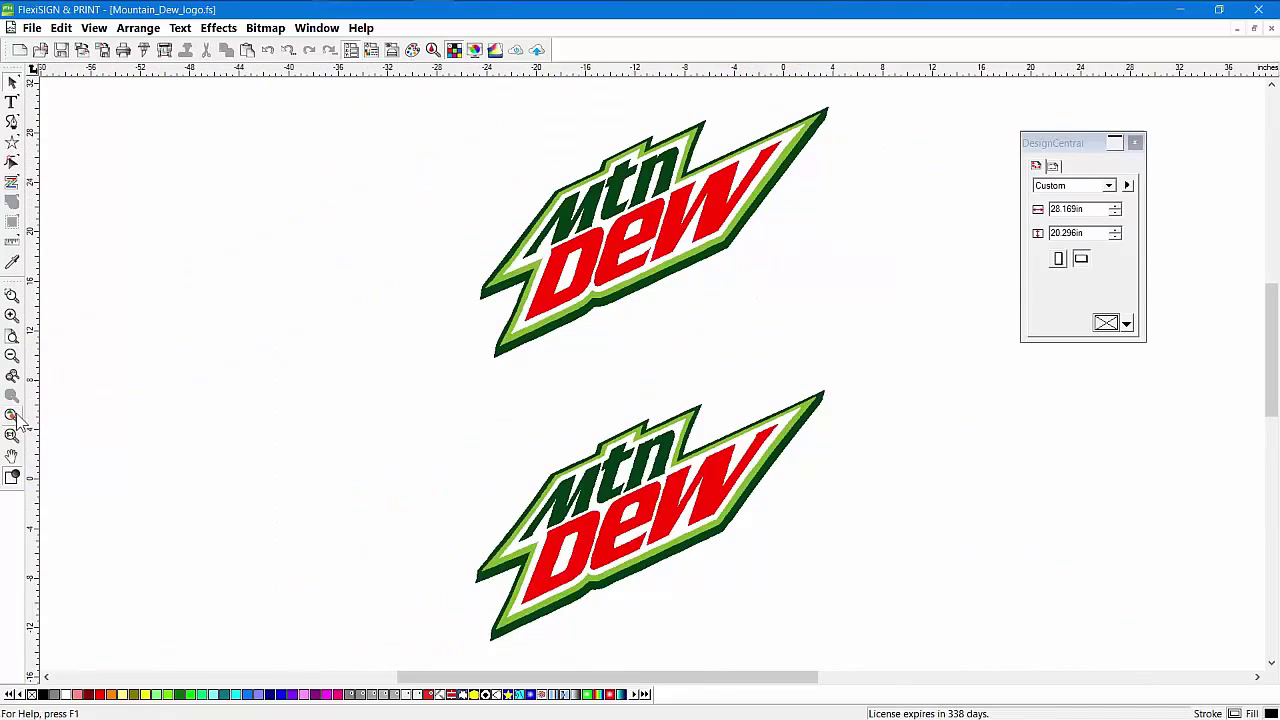
left_click(12, 477)
left_click(12, 477)
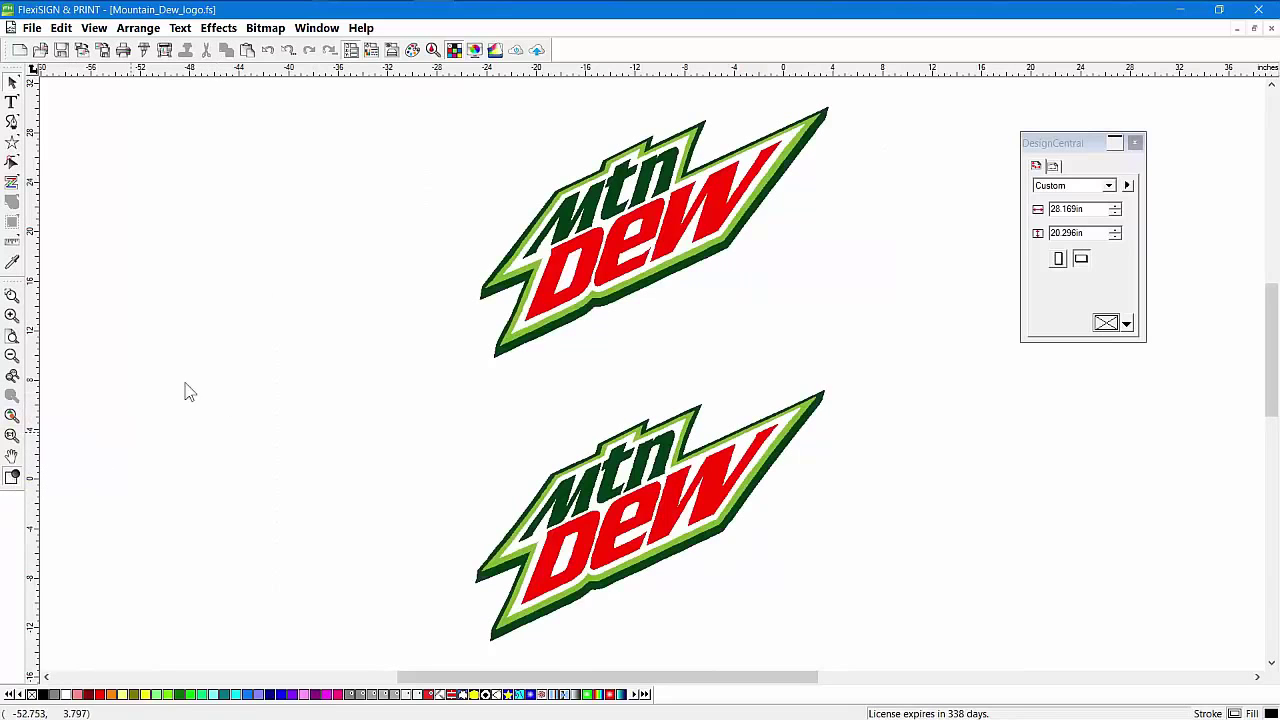
left_click(265, 28)
mouse_move(240, 168)
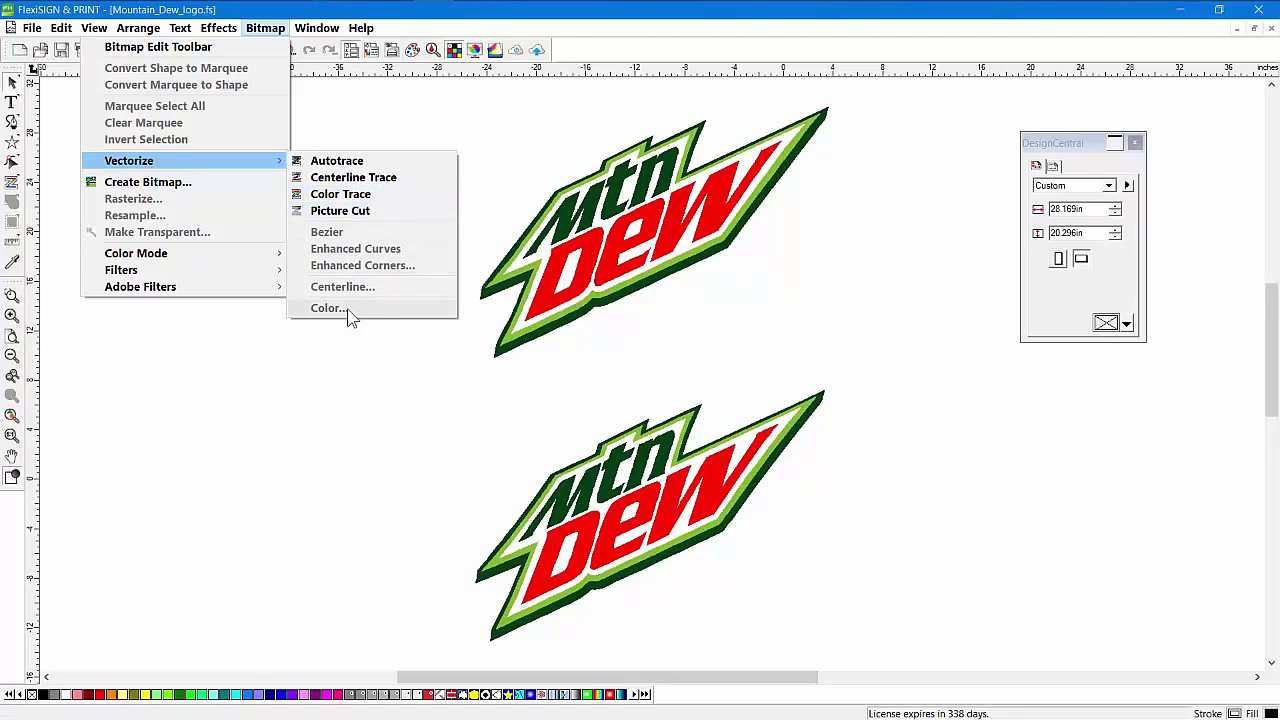
left_click(588, 55)
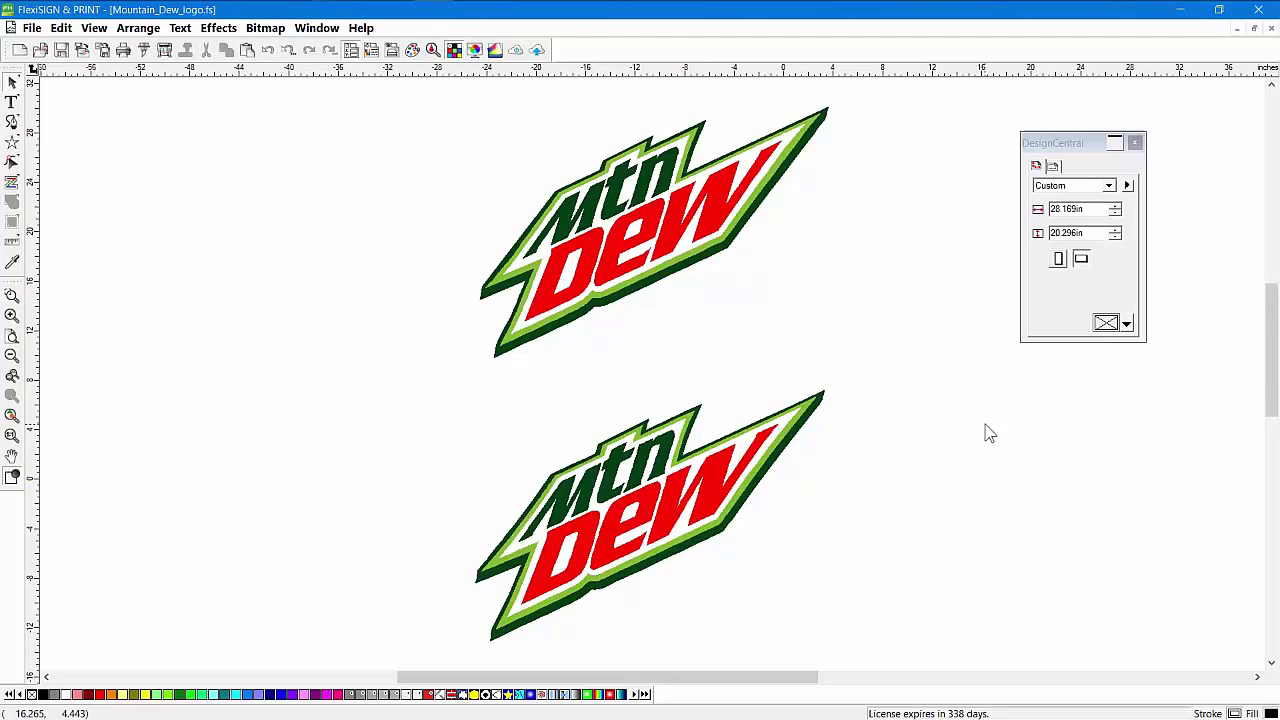